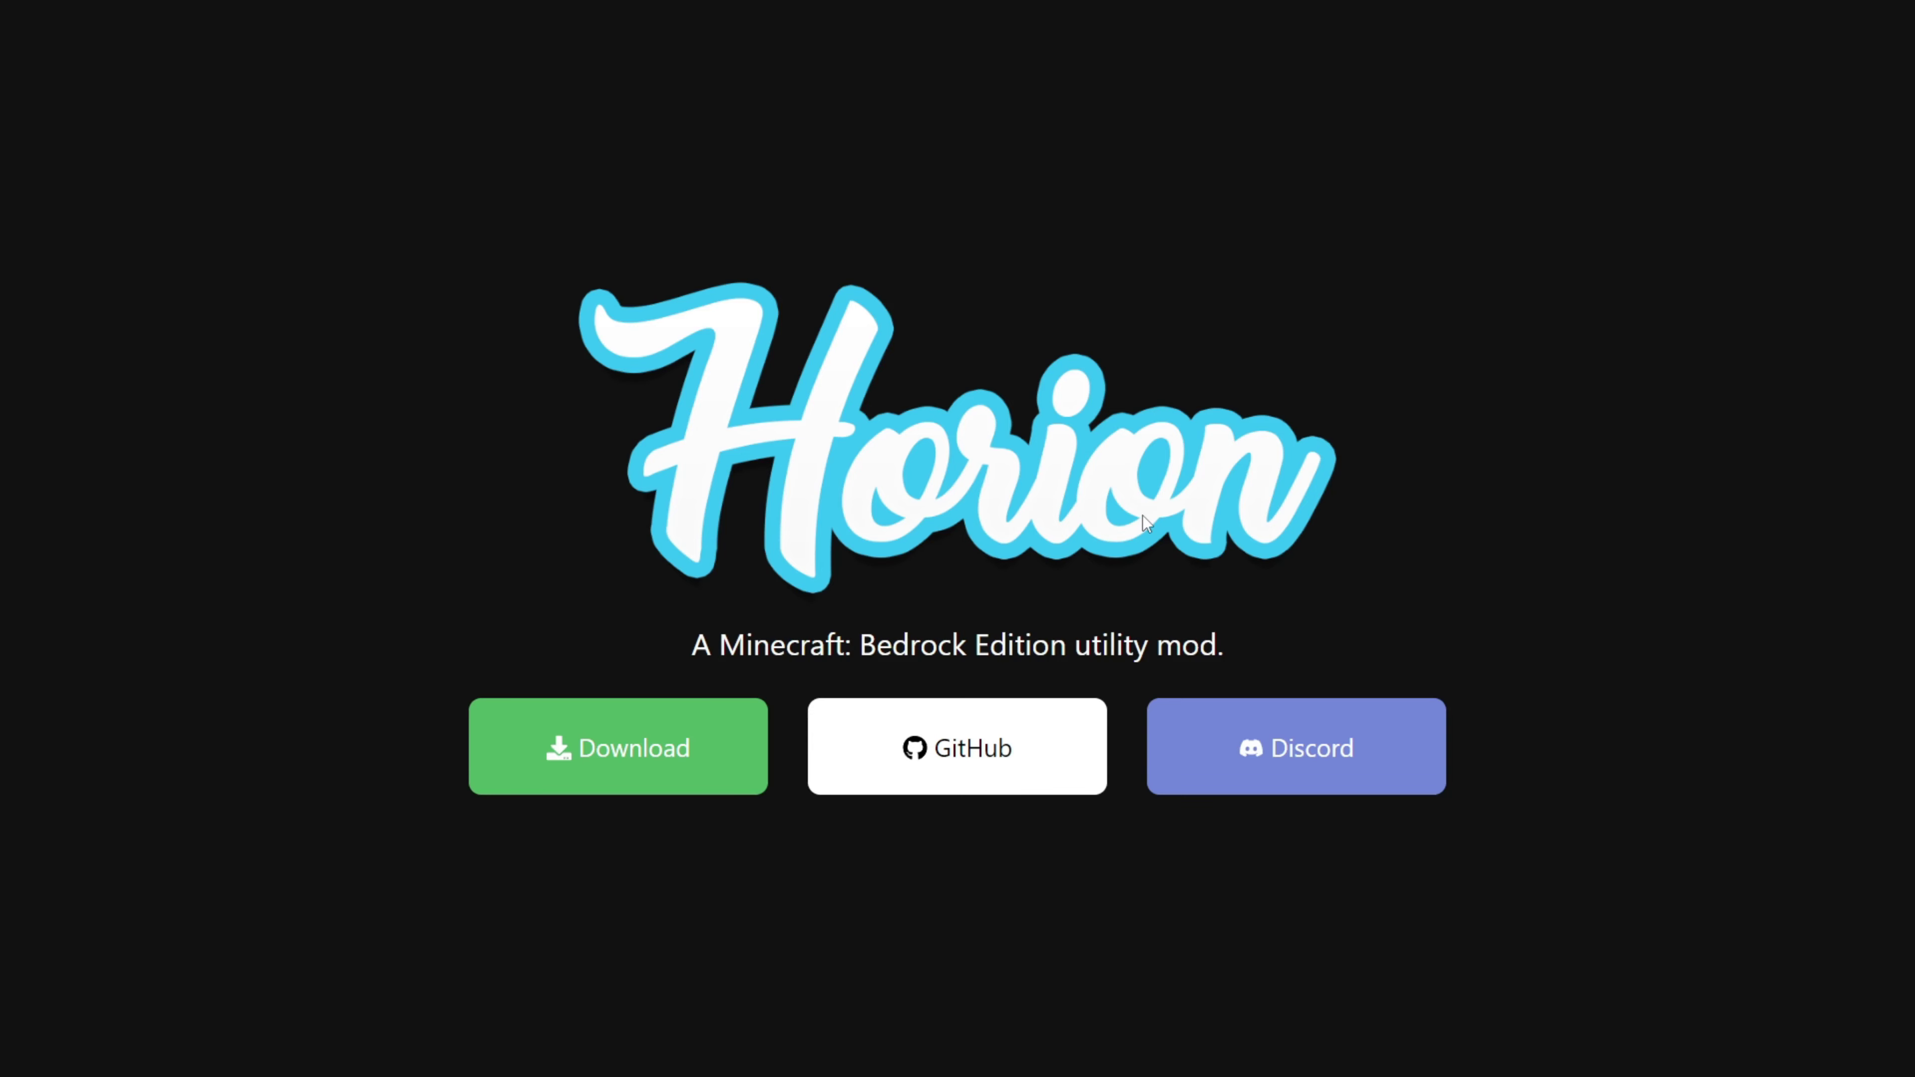
Download HorionInjector.exe from the Horion site and use it to inject Horion into the running Minecraft
click(624, 747)
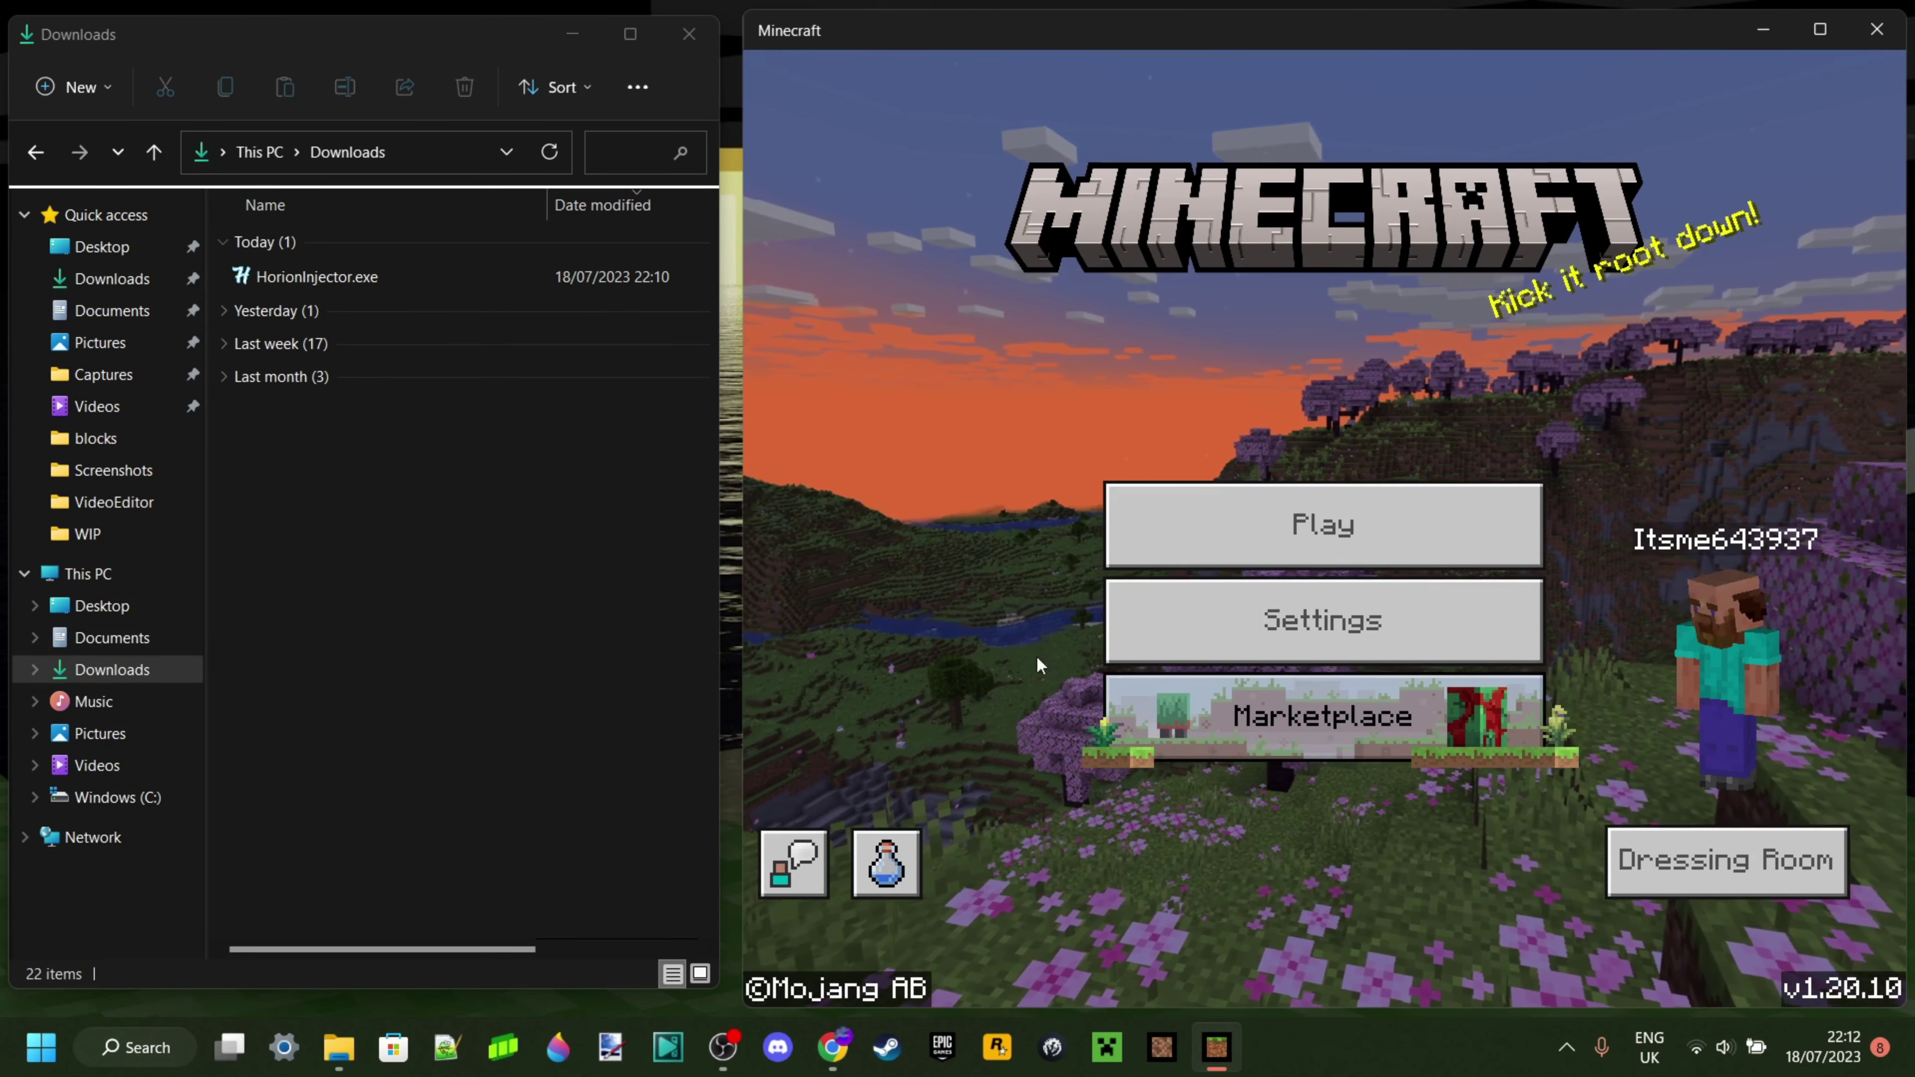
click(353, 276)
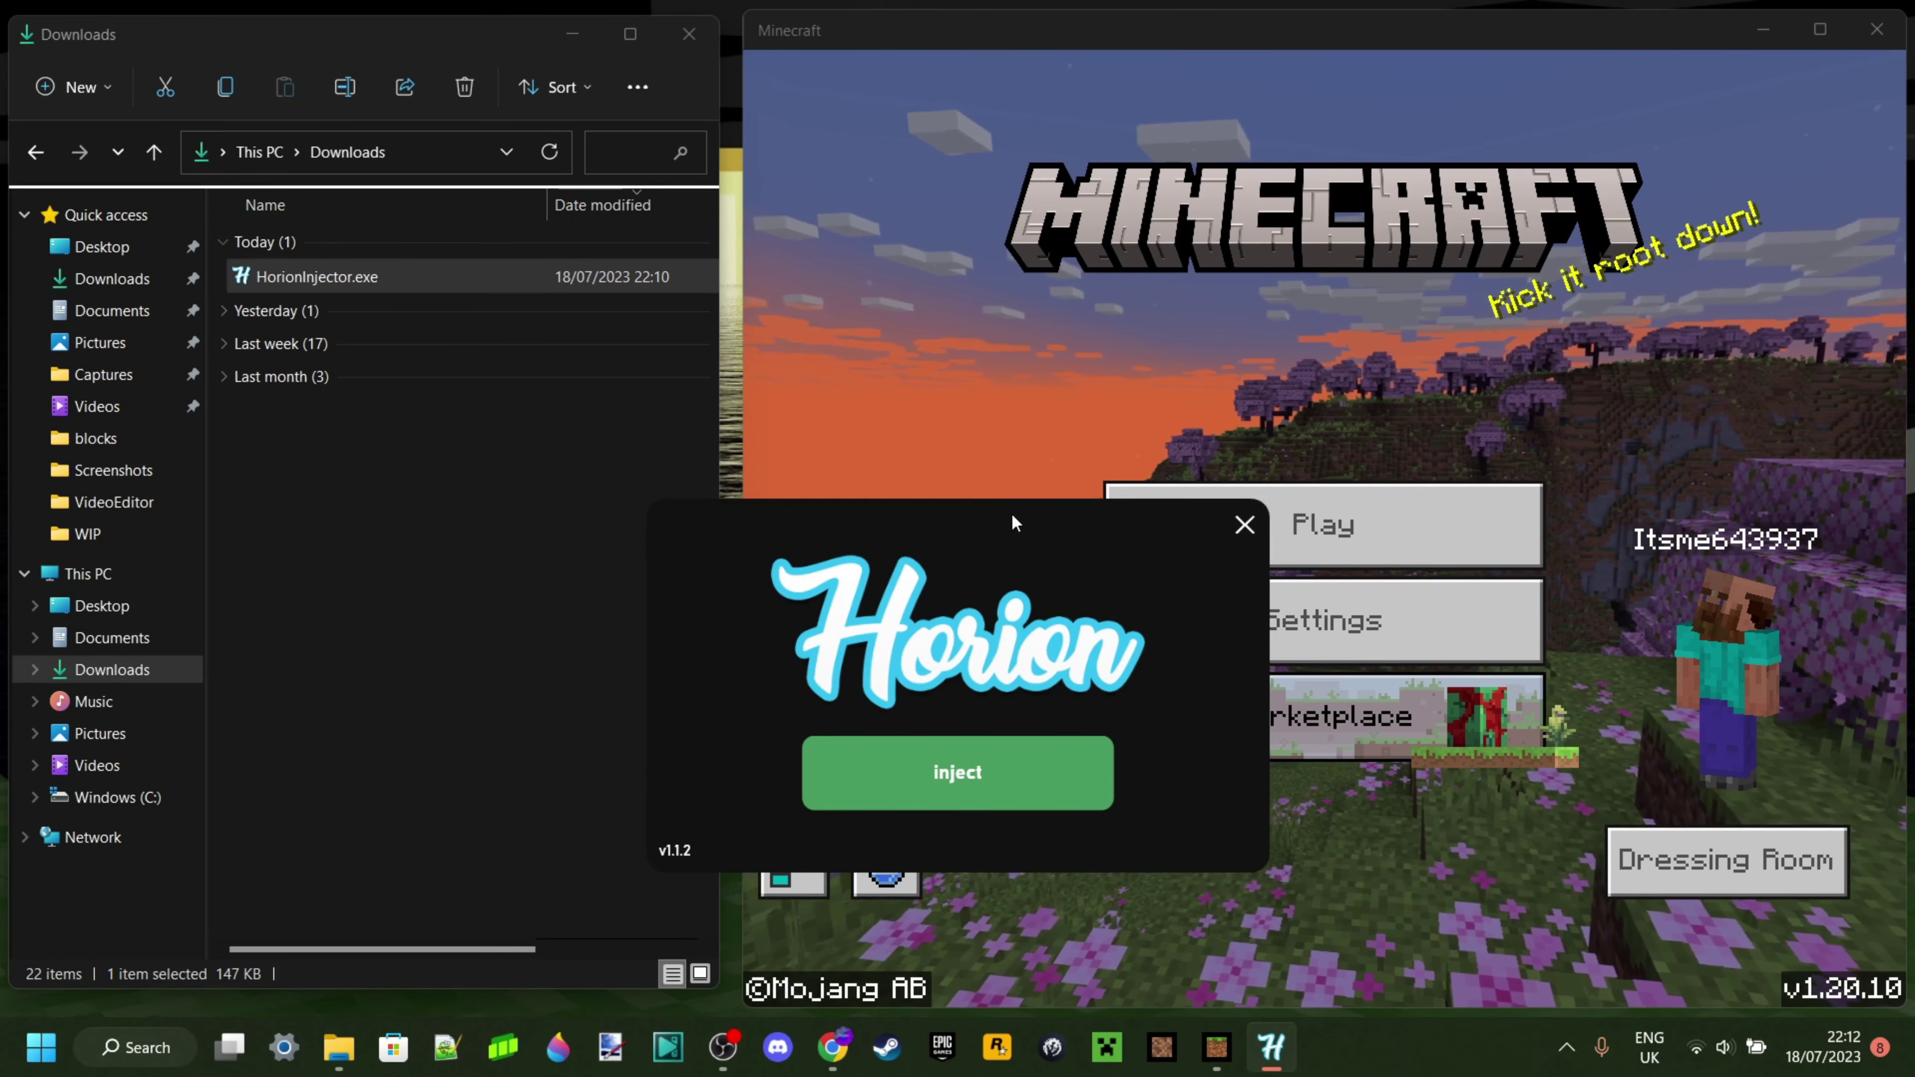
drag(1011, 517, 444, 74)
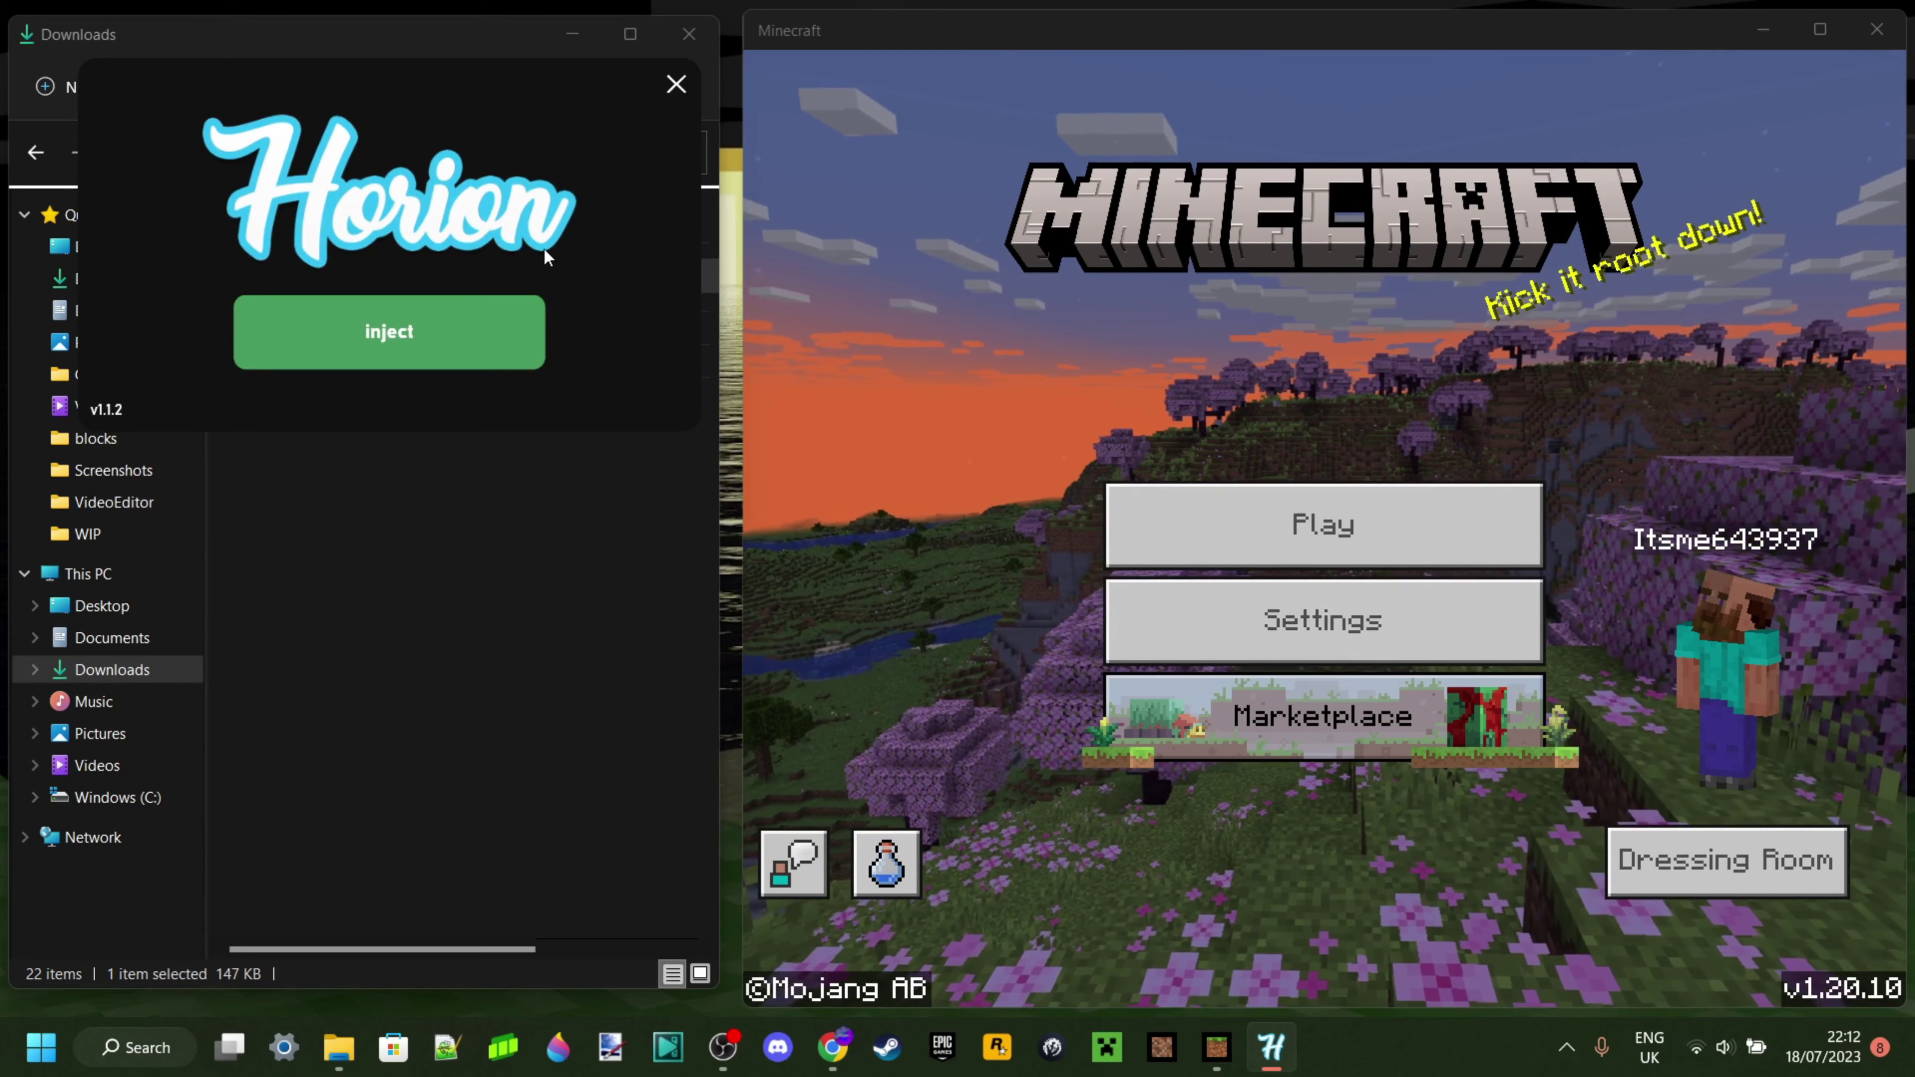
click(411, 329)
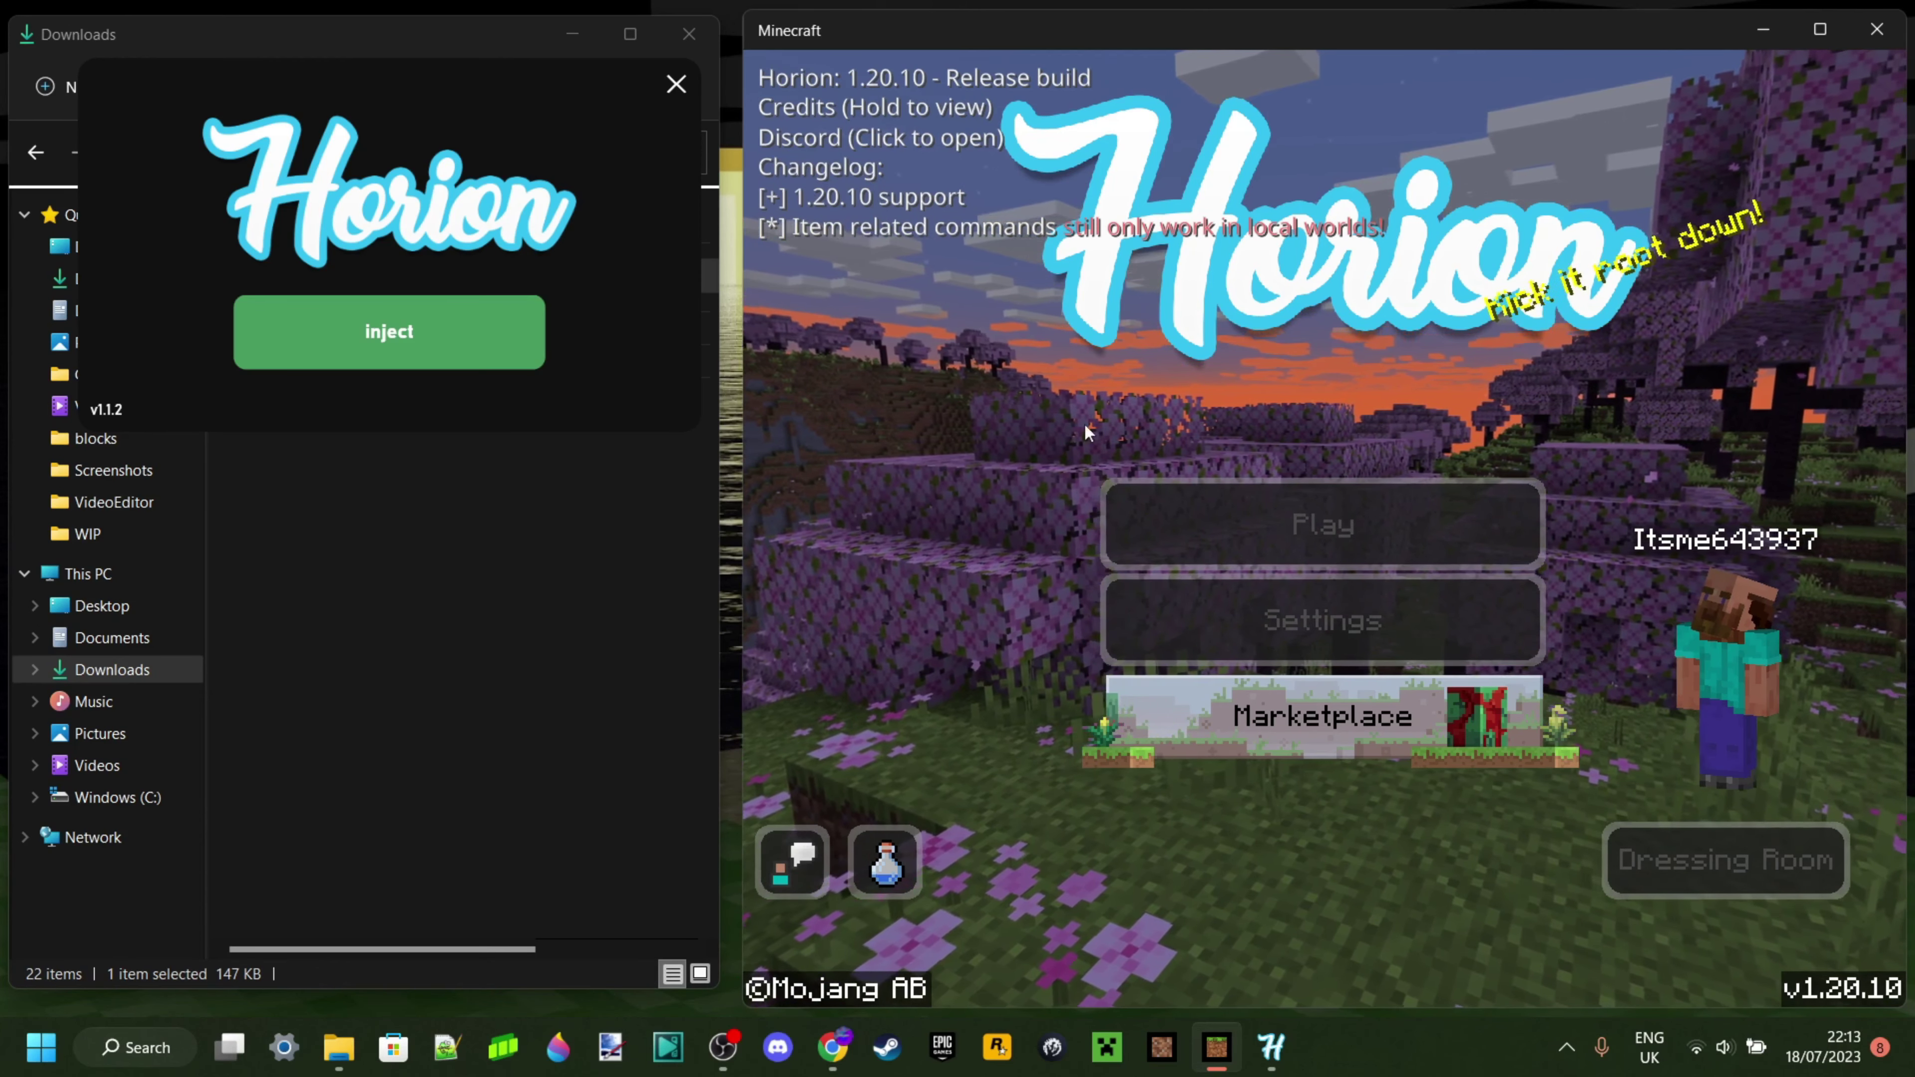
Load the world My World and maximize the Minecraft window
click(1258, 519)
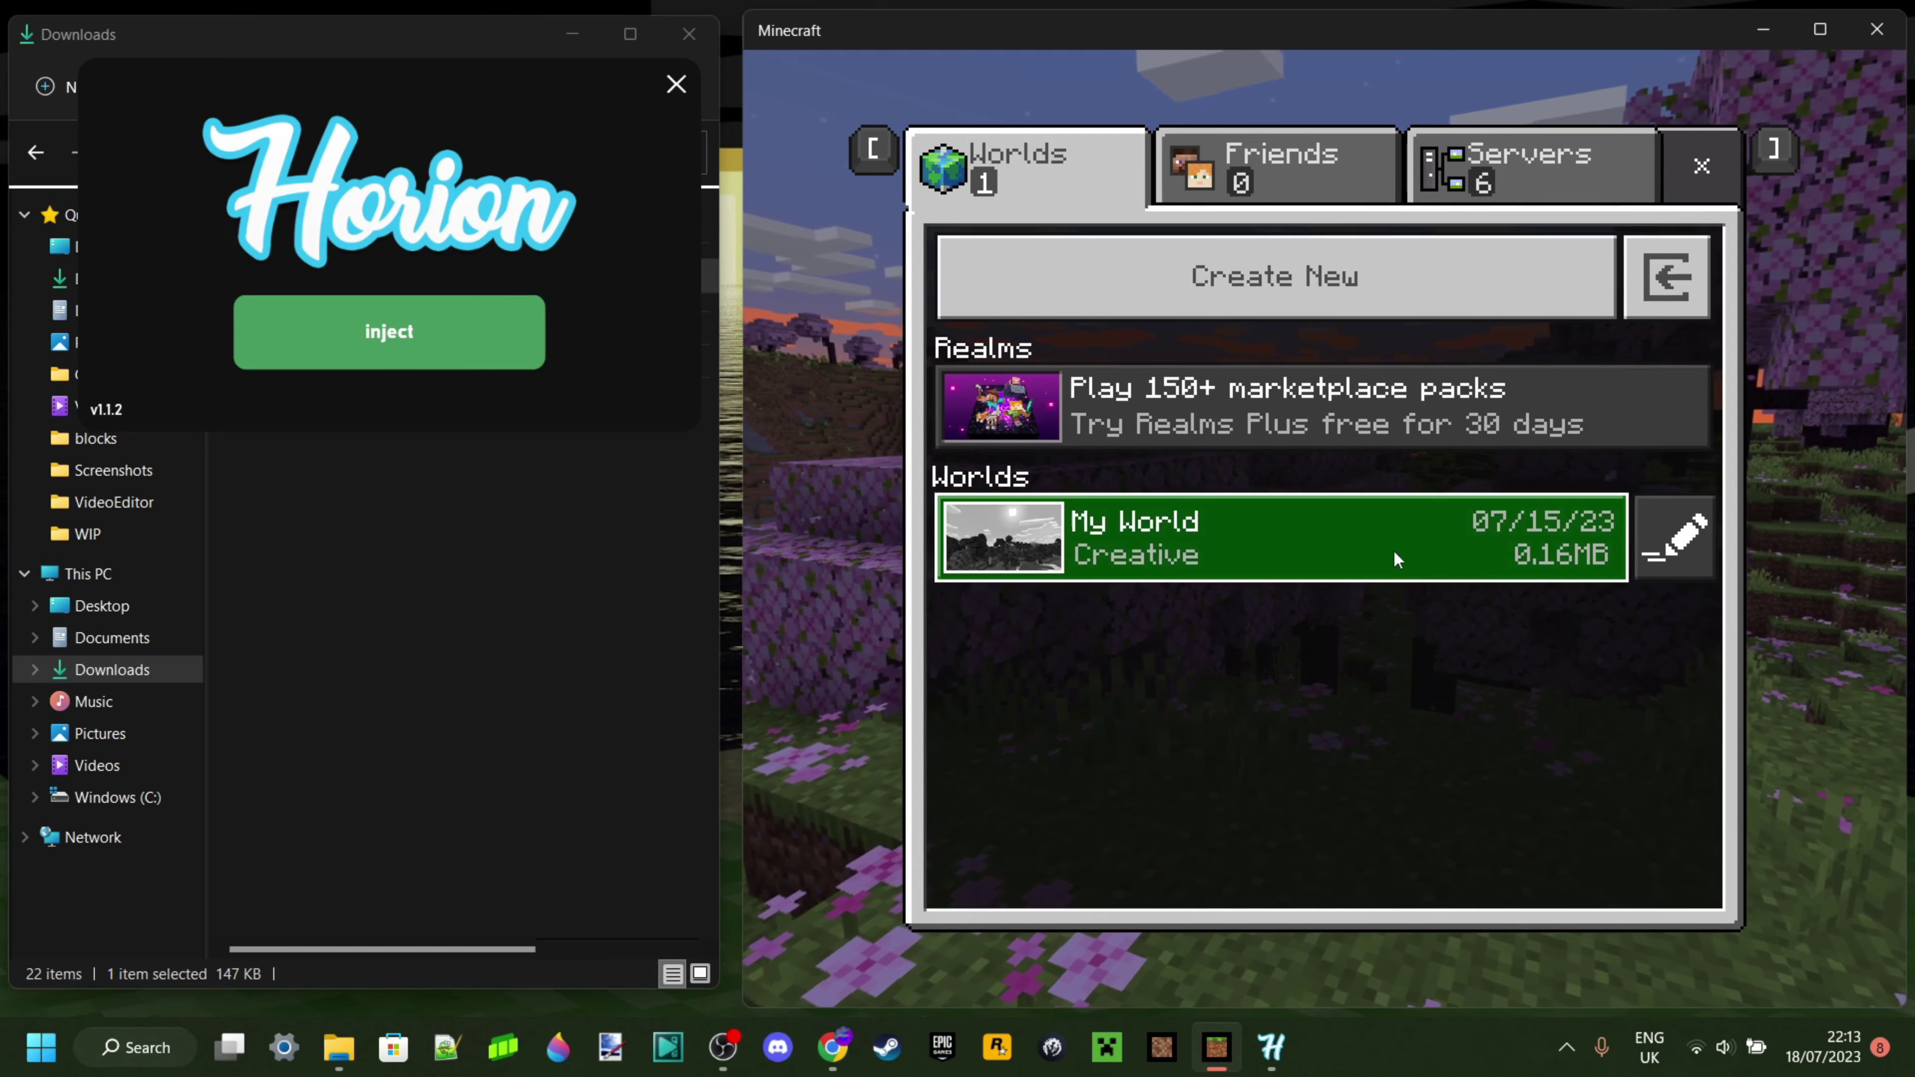
click(1339, 540)
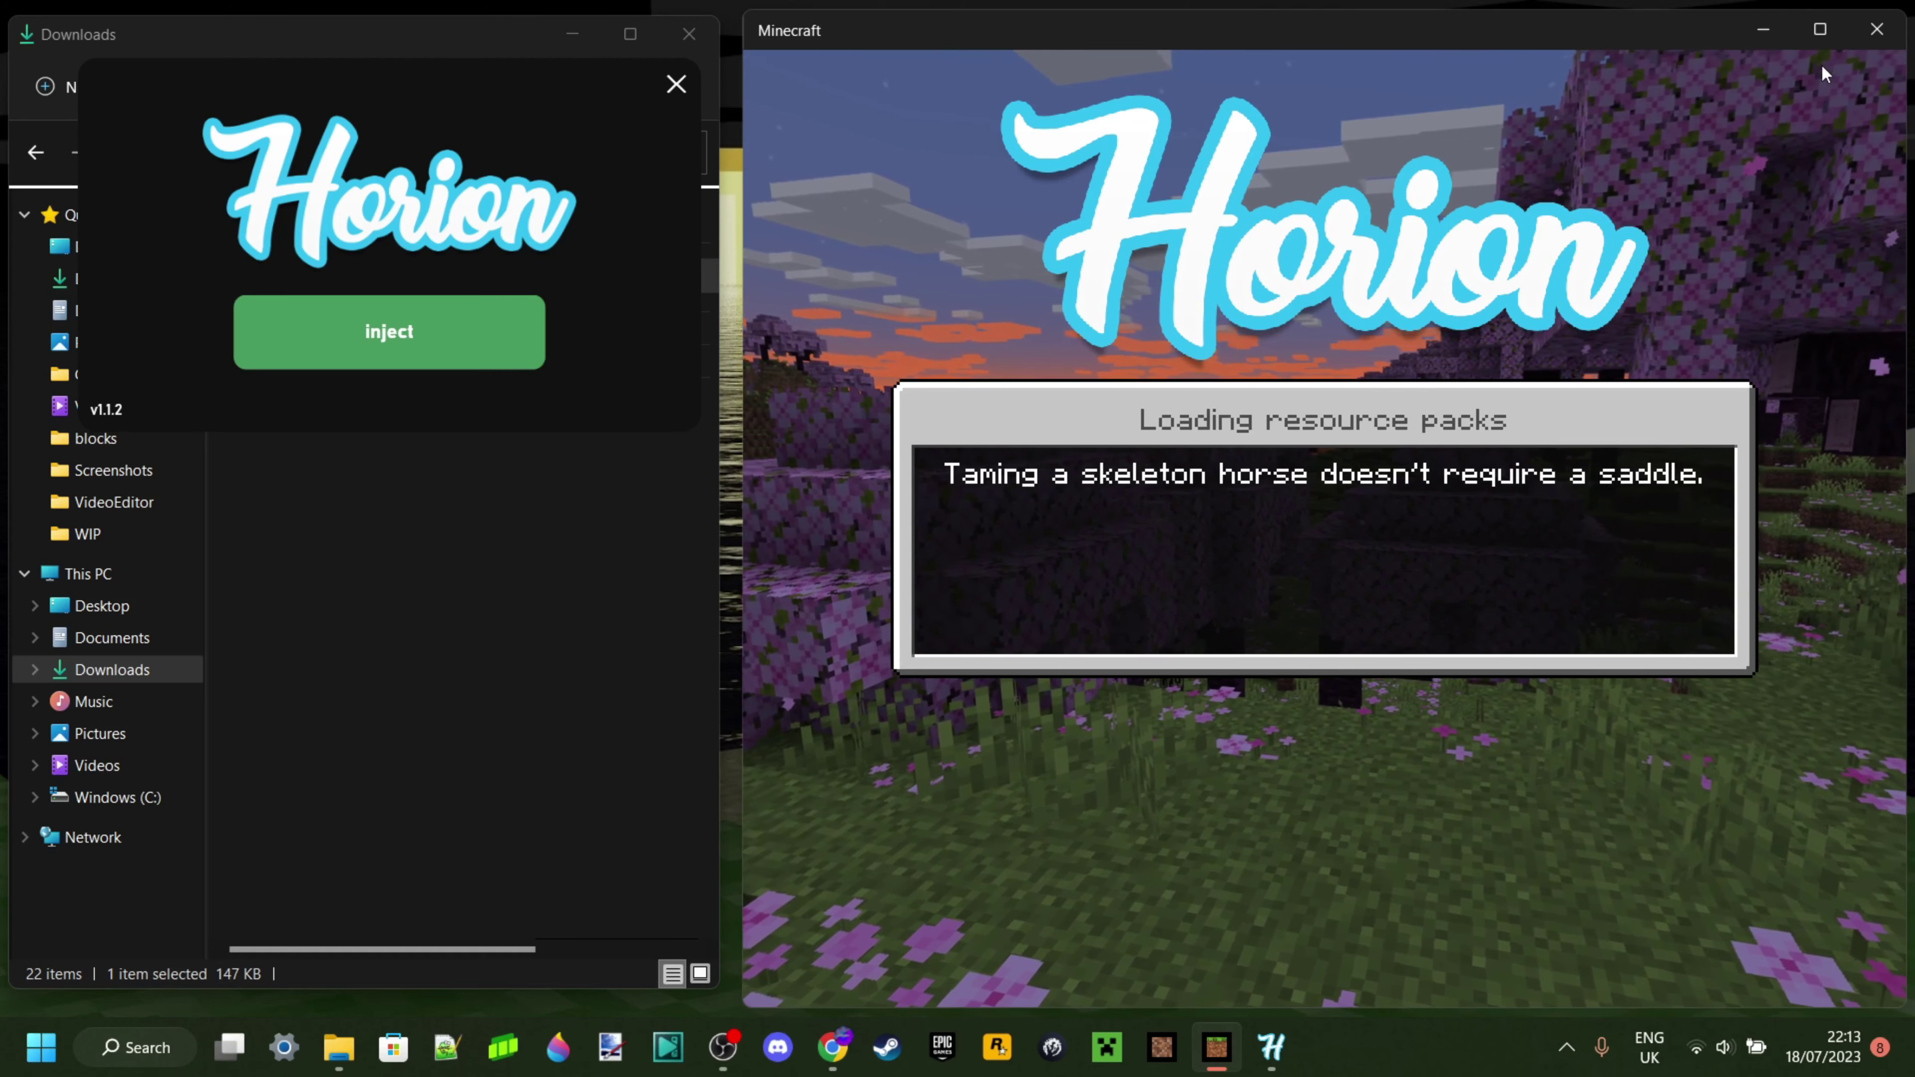
mouse_move(1822, 38)
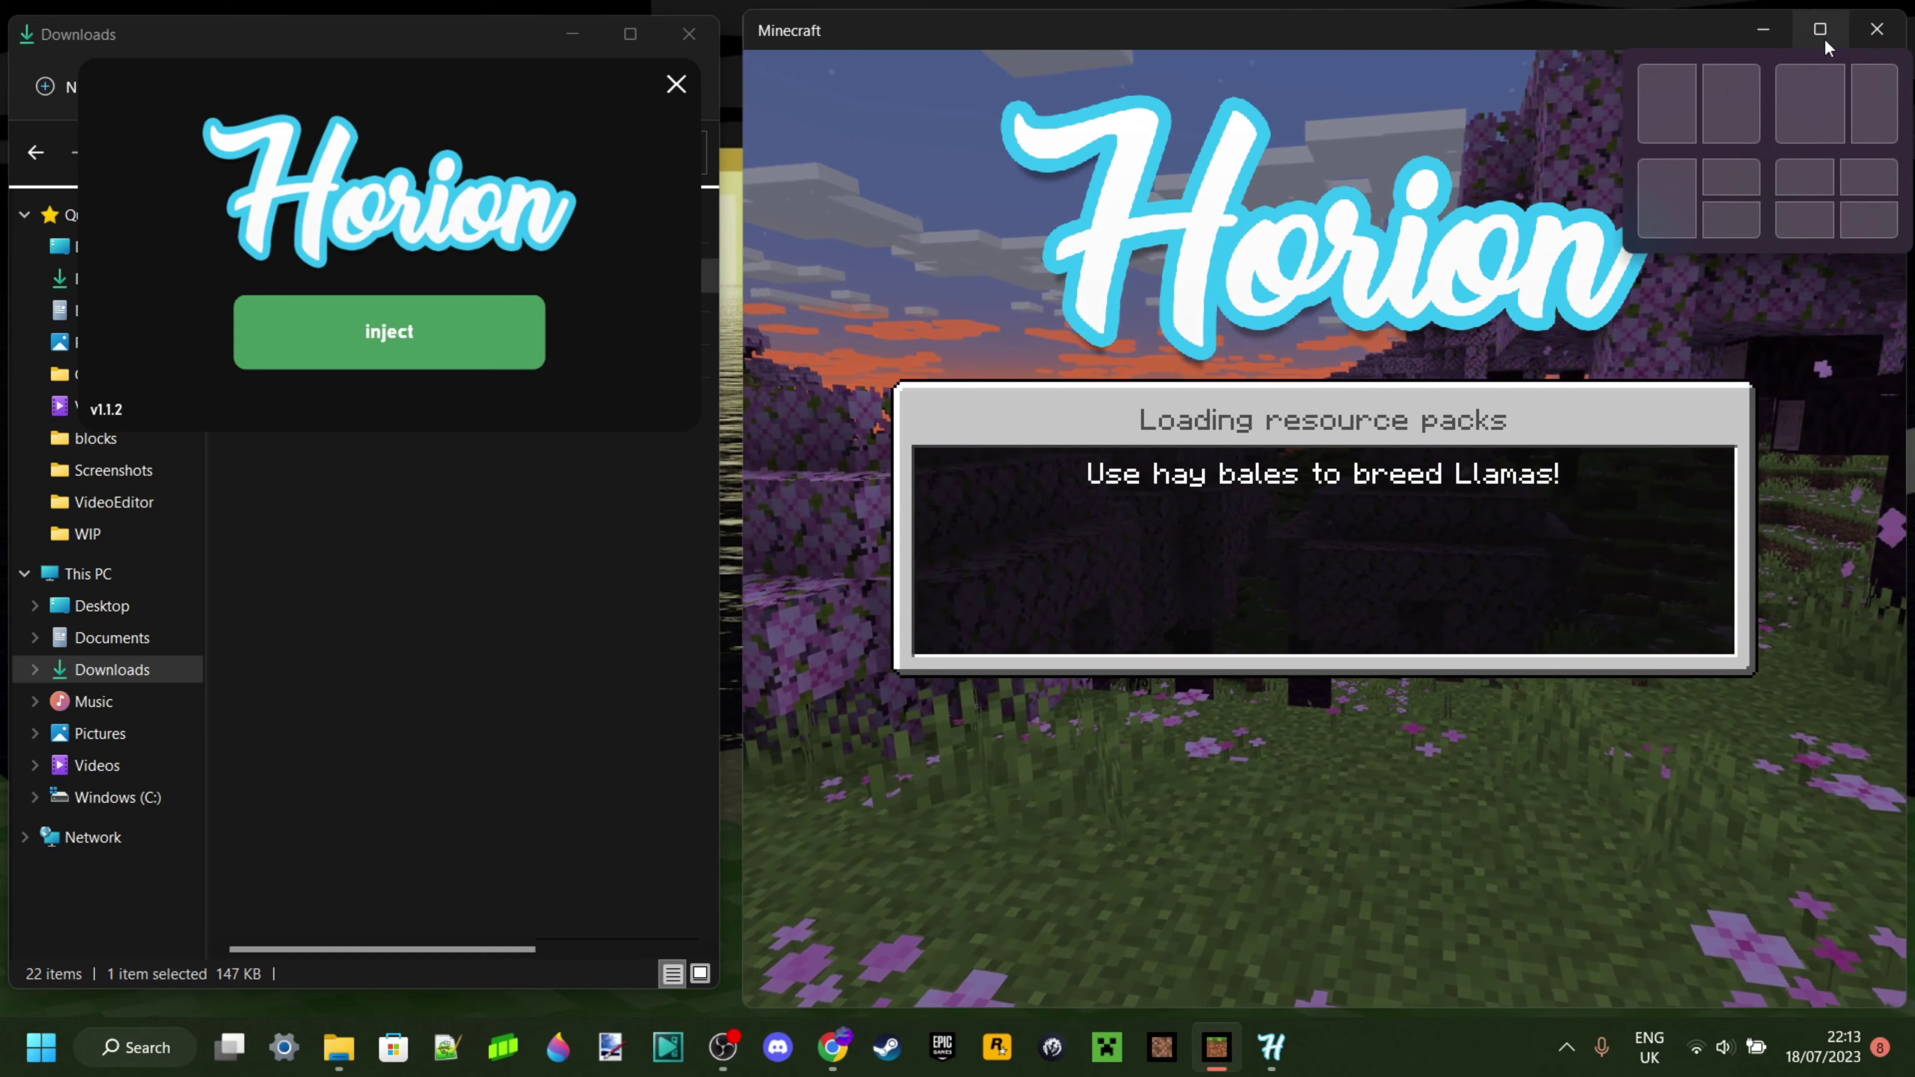
click(1824, 38)
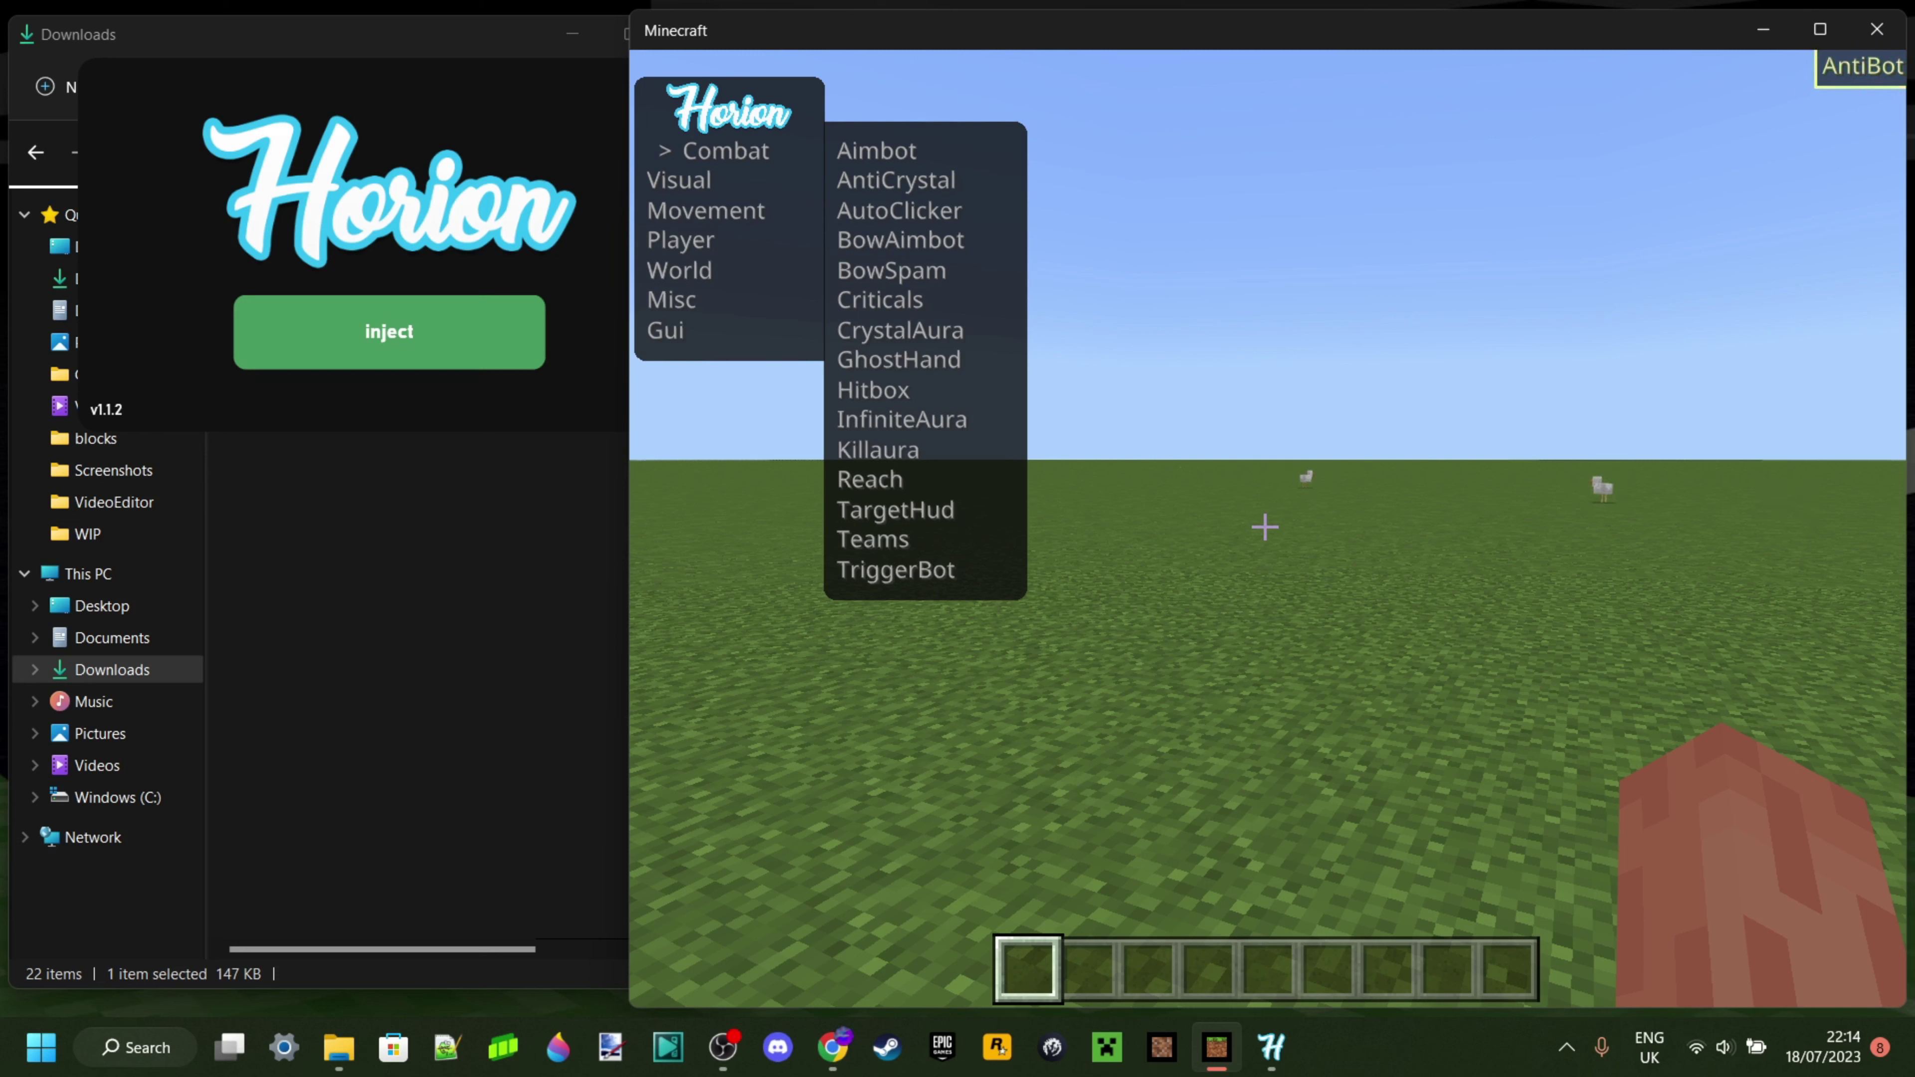
key(Escape)
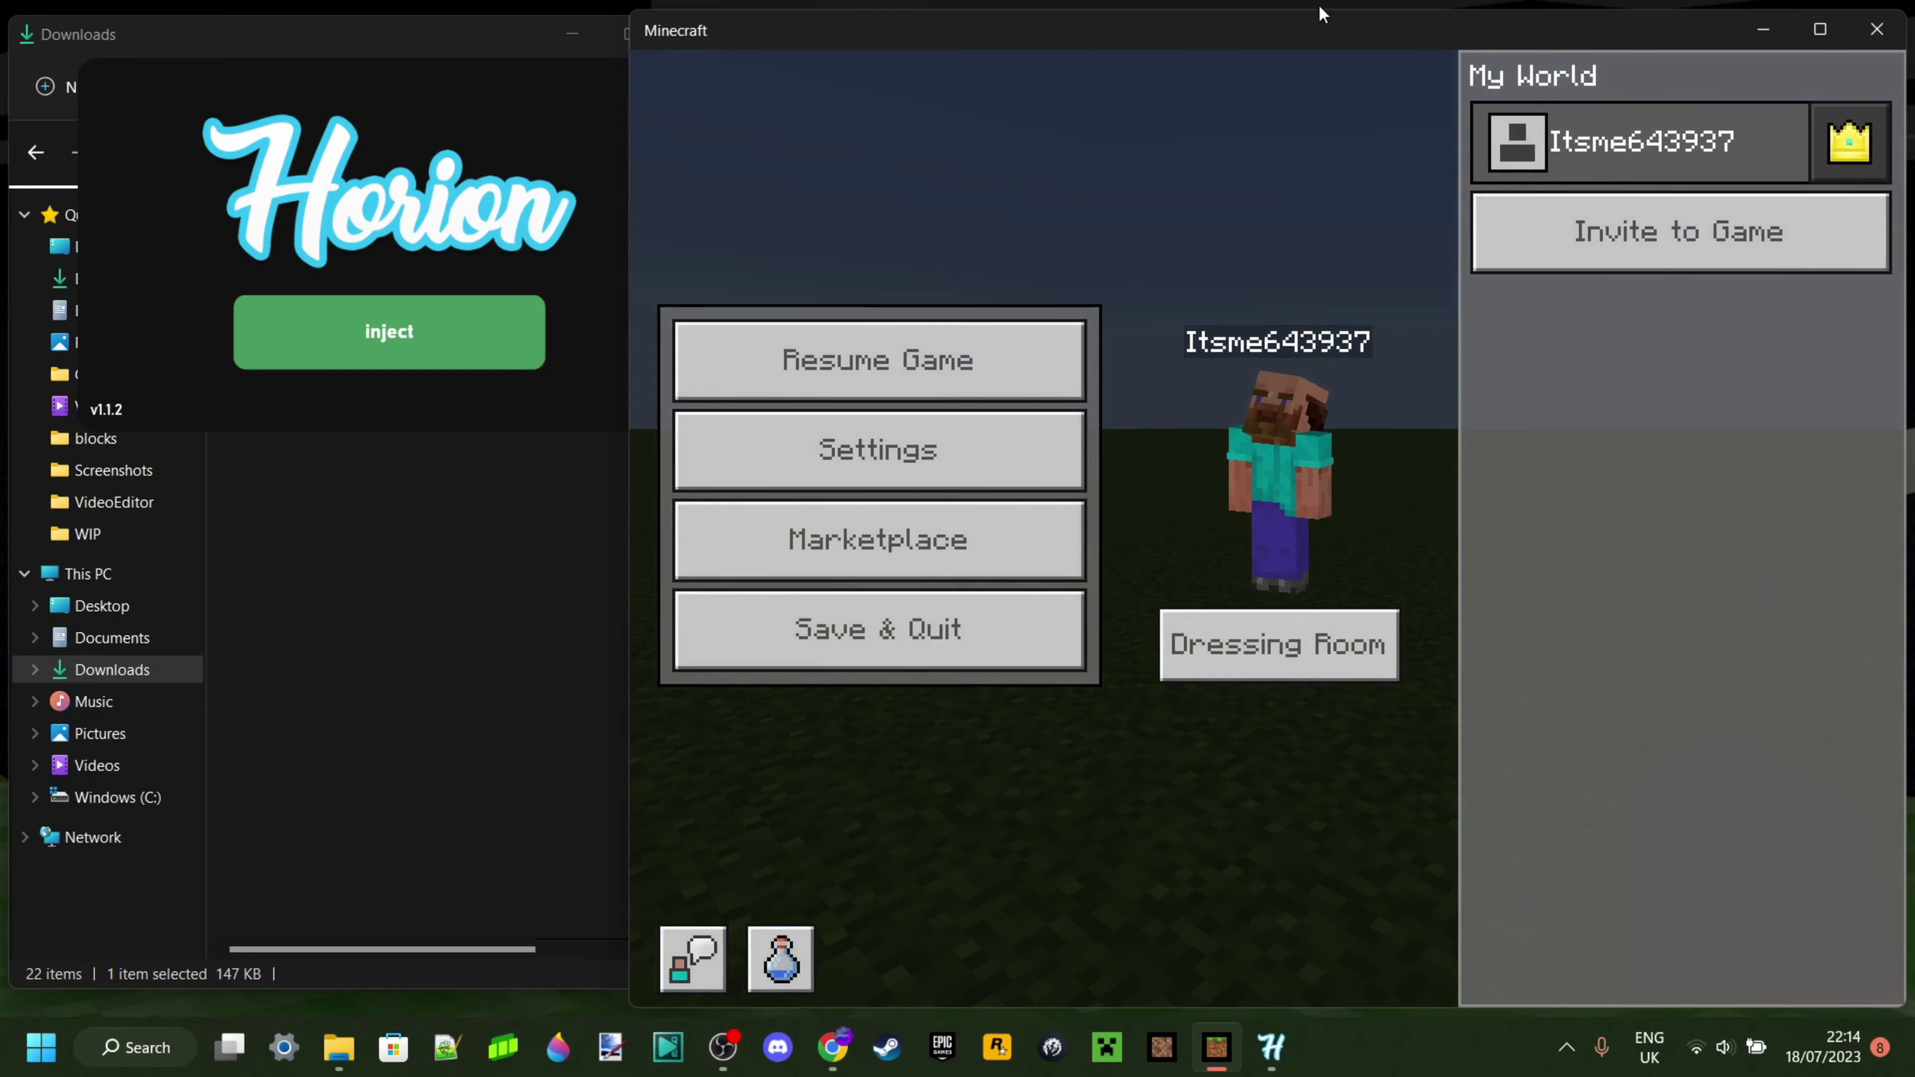
click(1821, 29)
key(Escape)
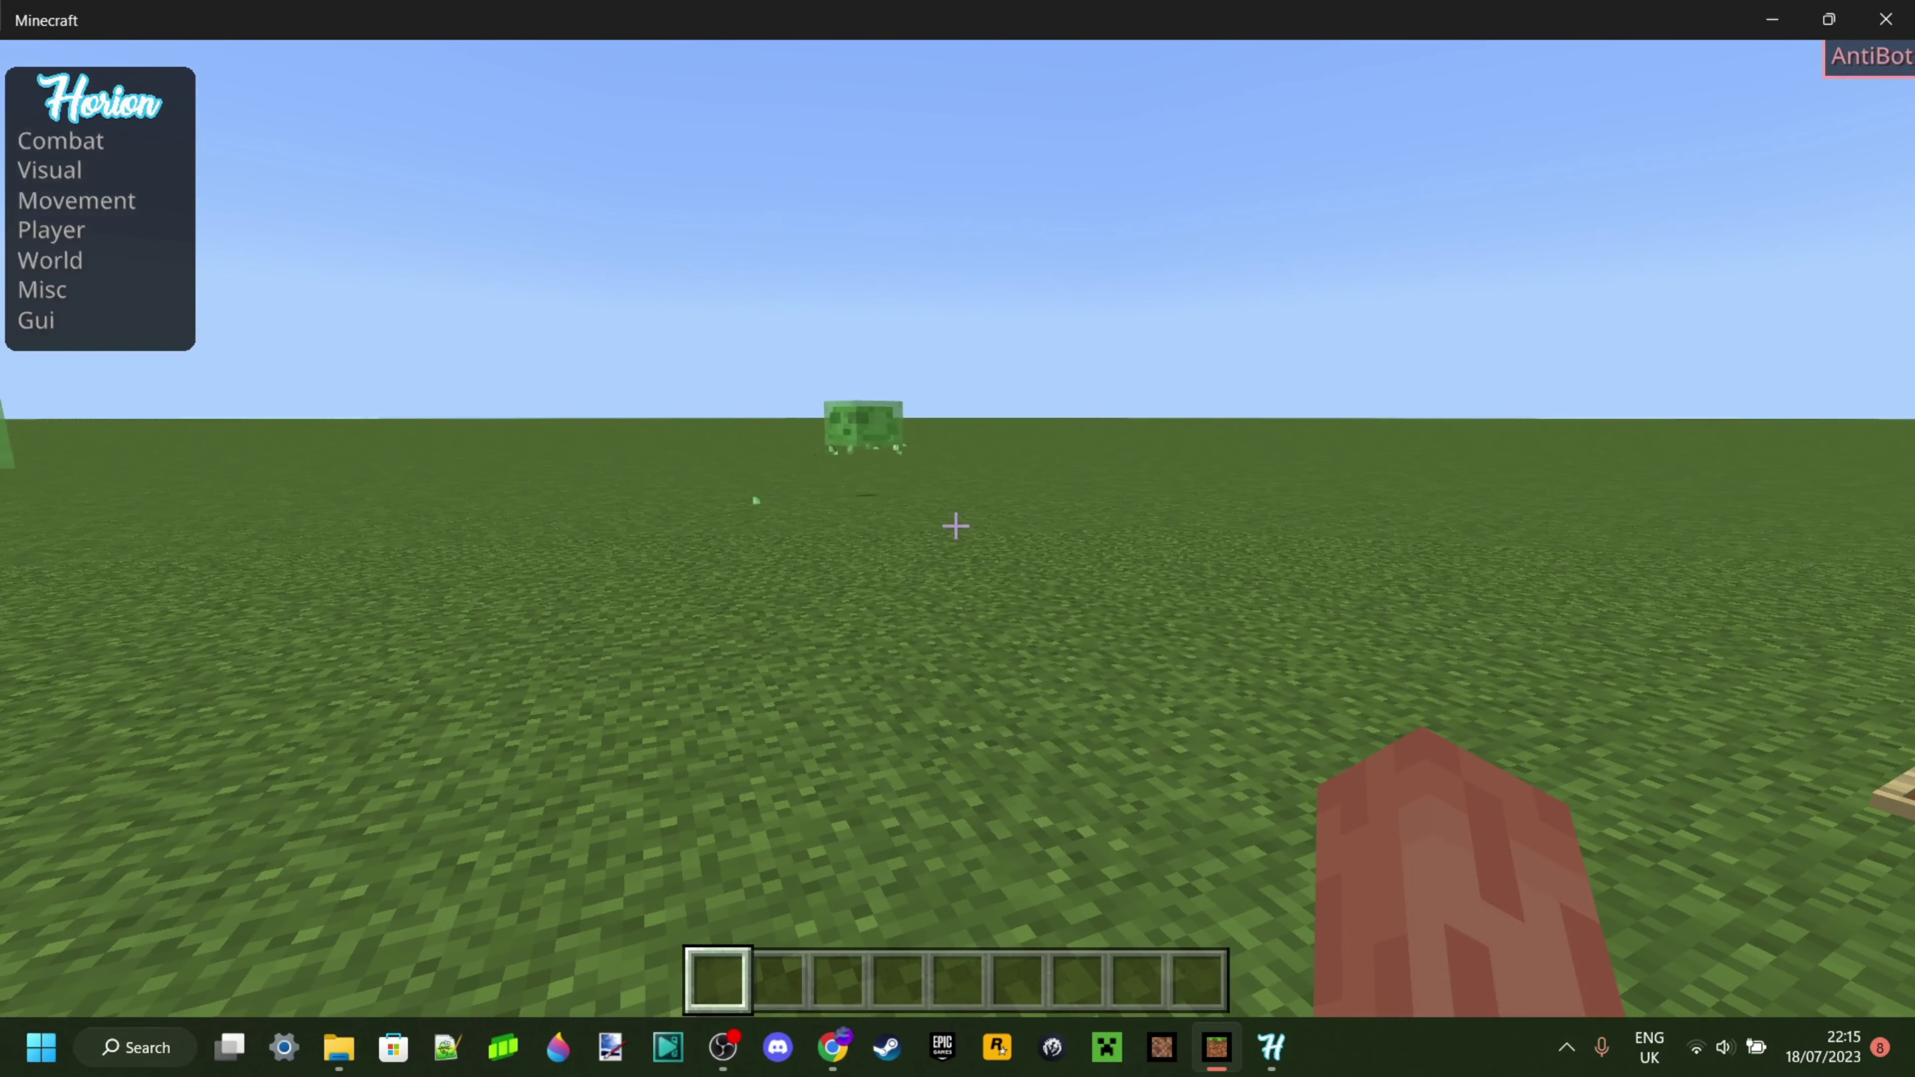
Check the chat for Horion's default ClickGui keybind, and use it to open and close the module overview
key(t)
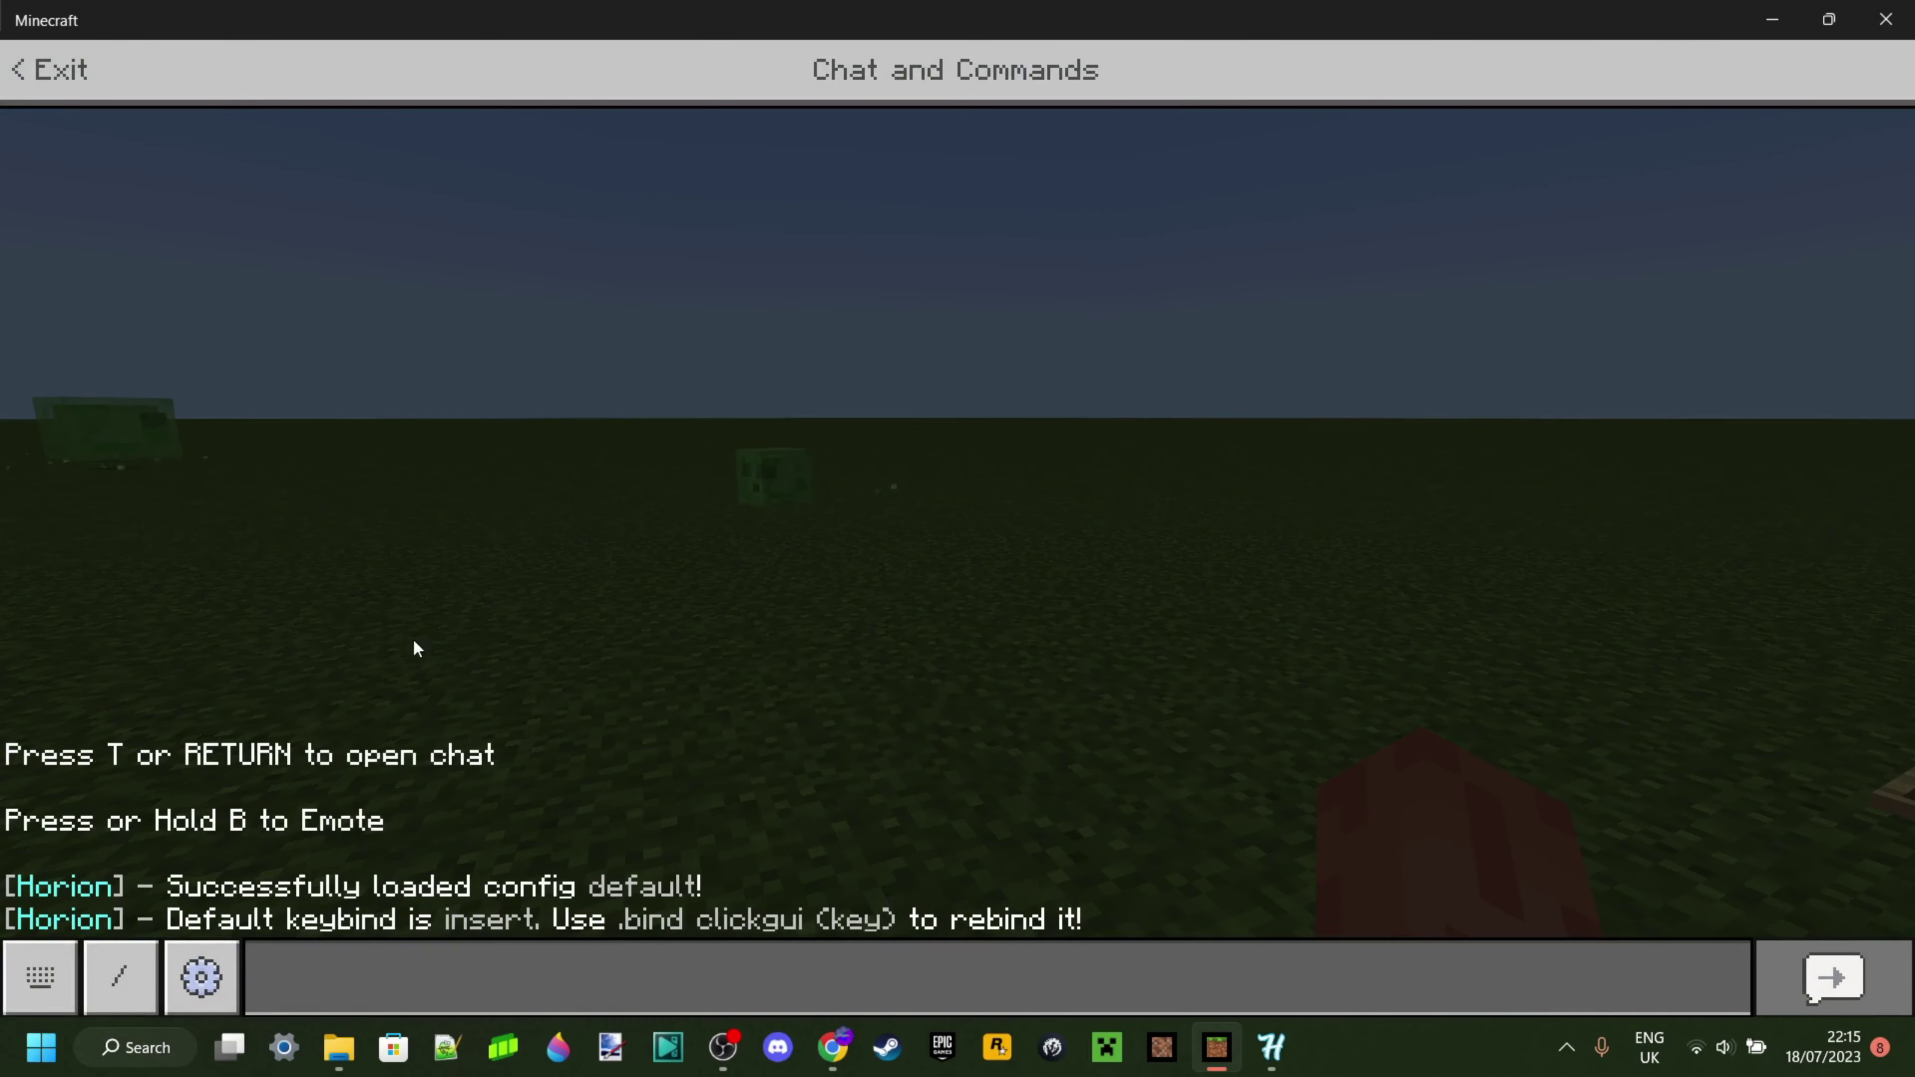
click(662, 980)
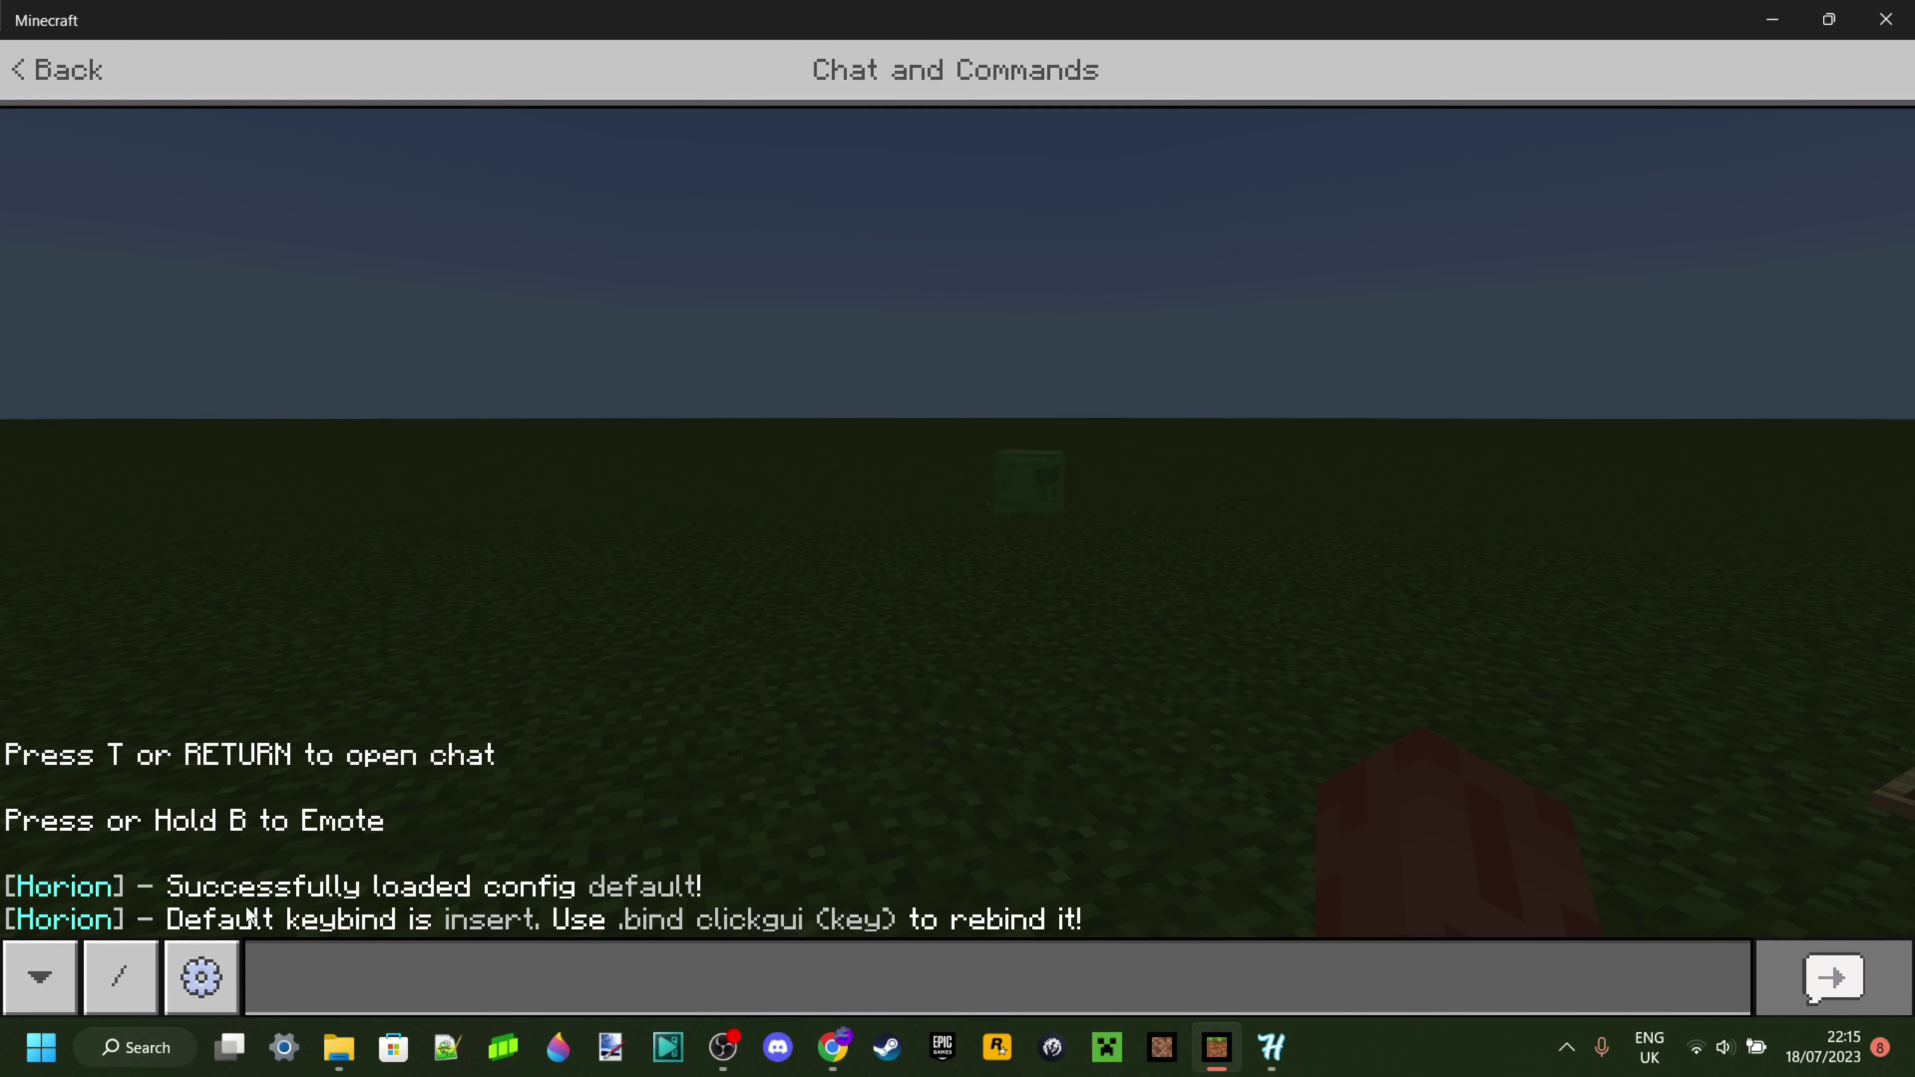
click(36, 73)
key(Insert)
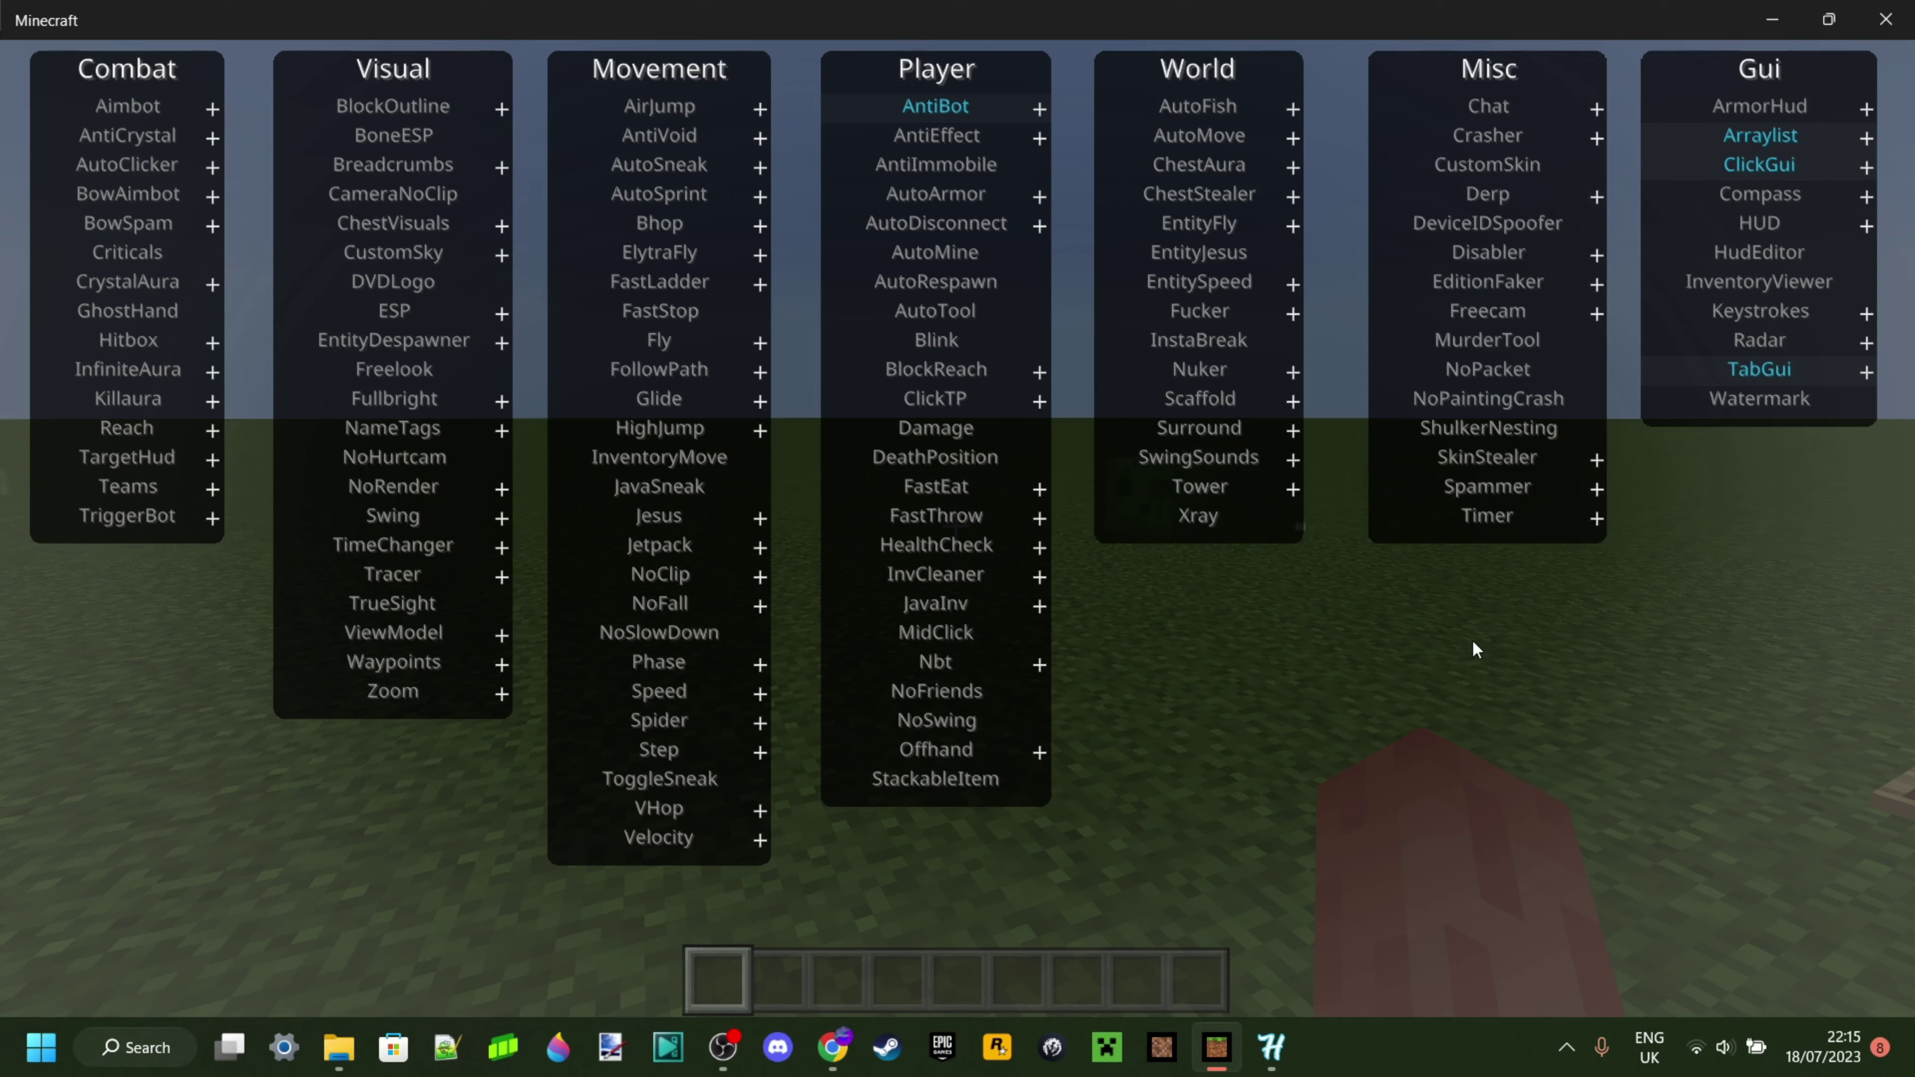
key(Insert)
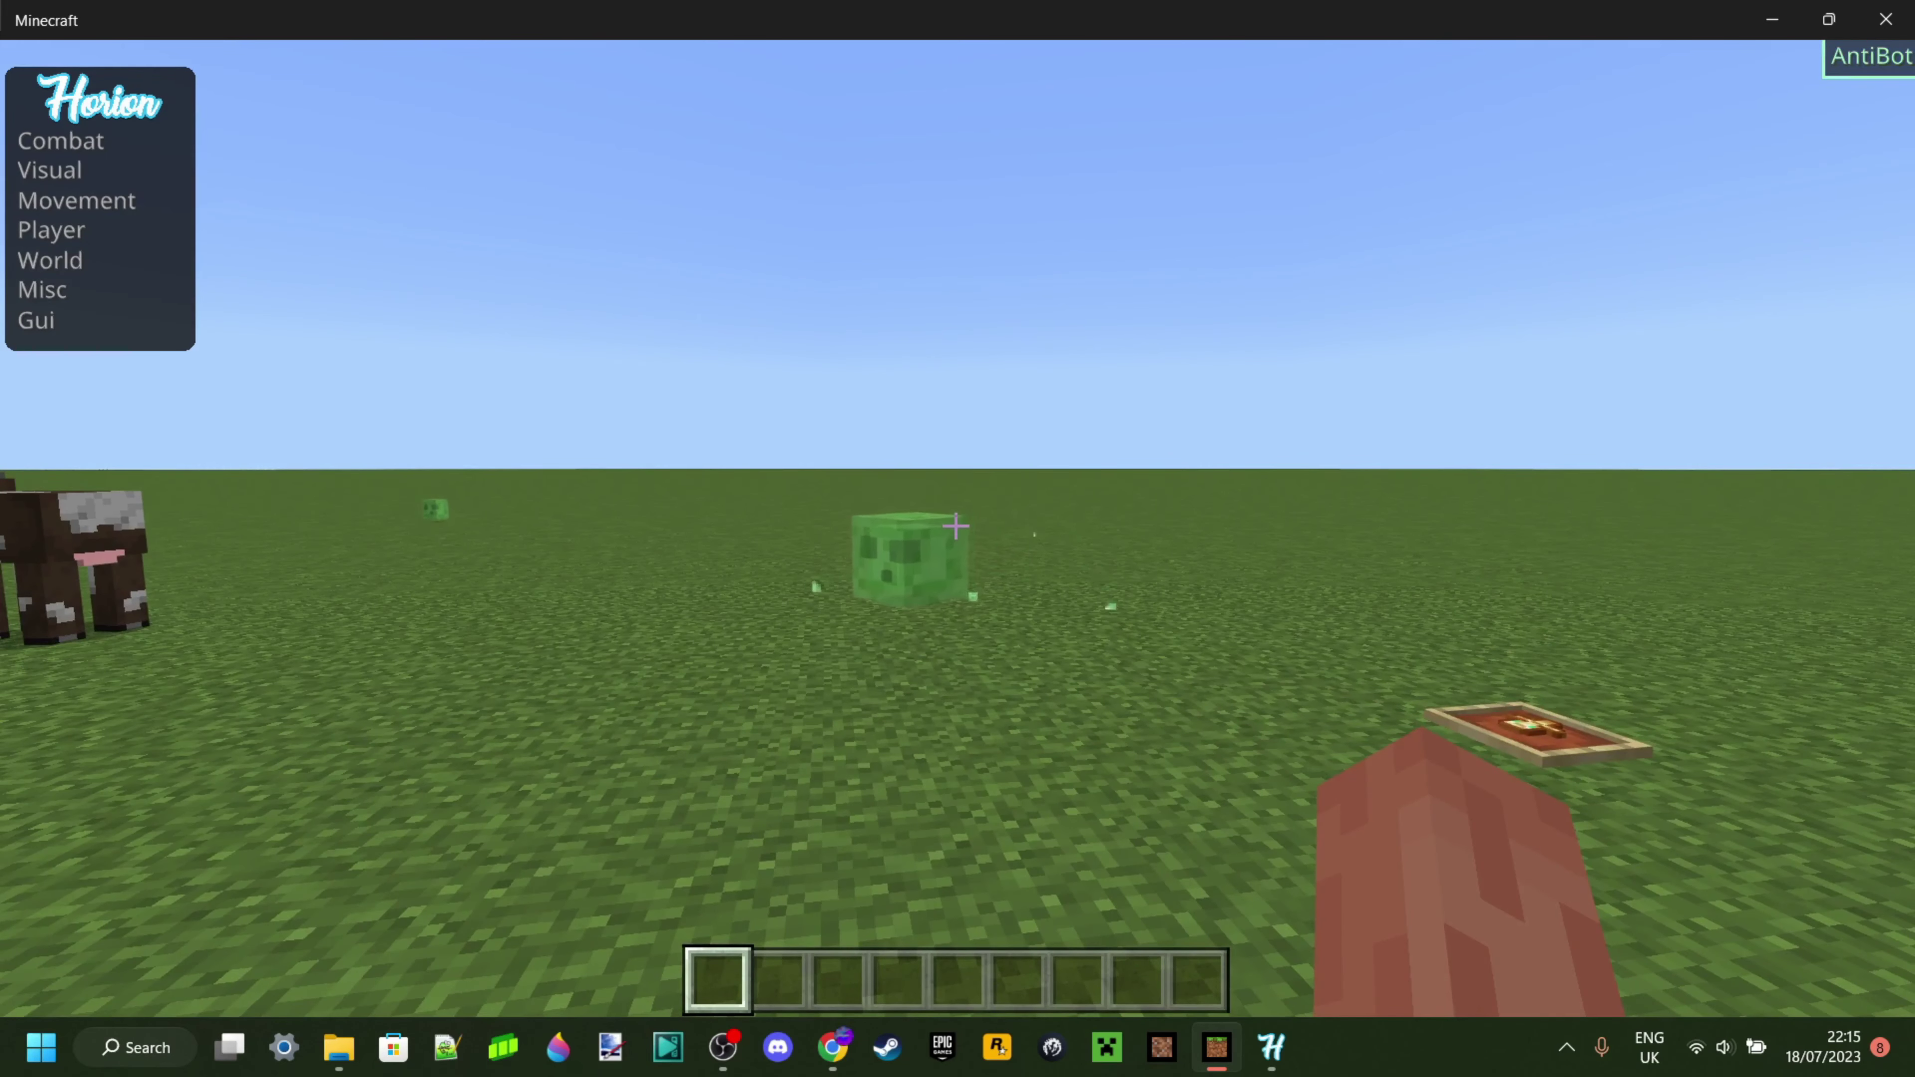
Rebind the ClickGui to F with the chat command .bind clickgui f, and test the new keybind
key(t)
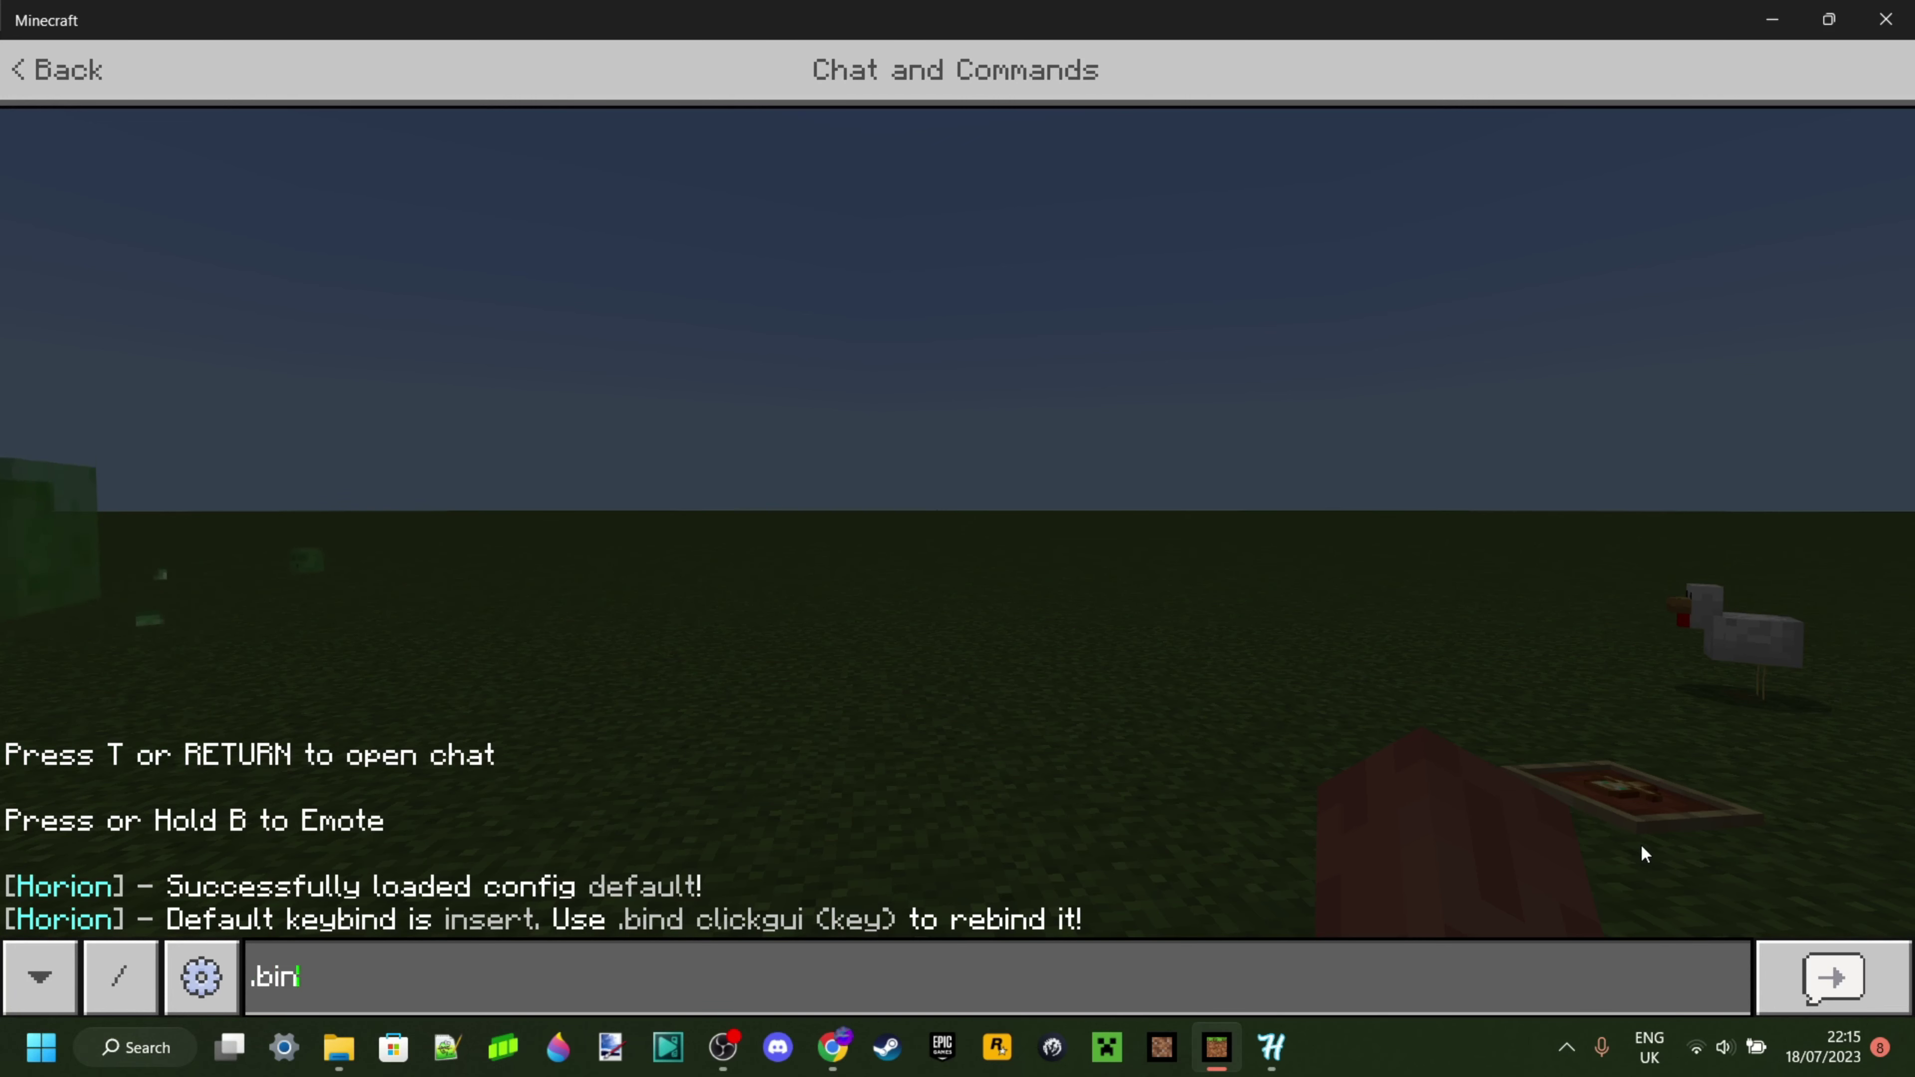
text(d clickgui f)
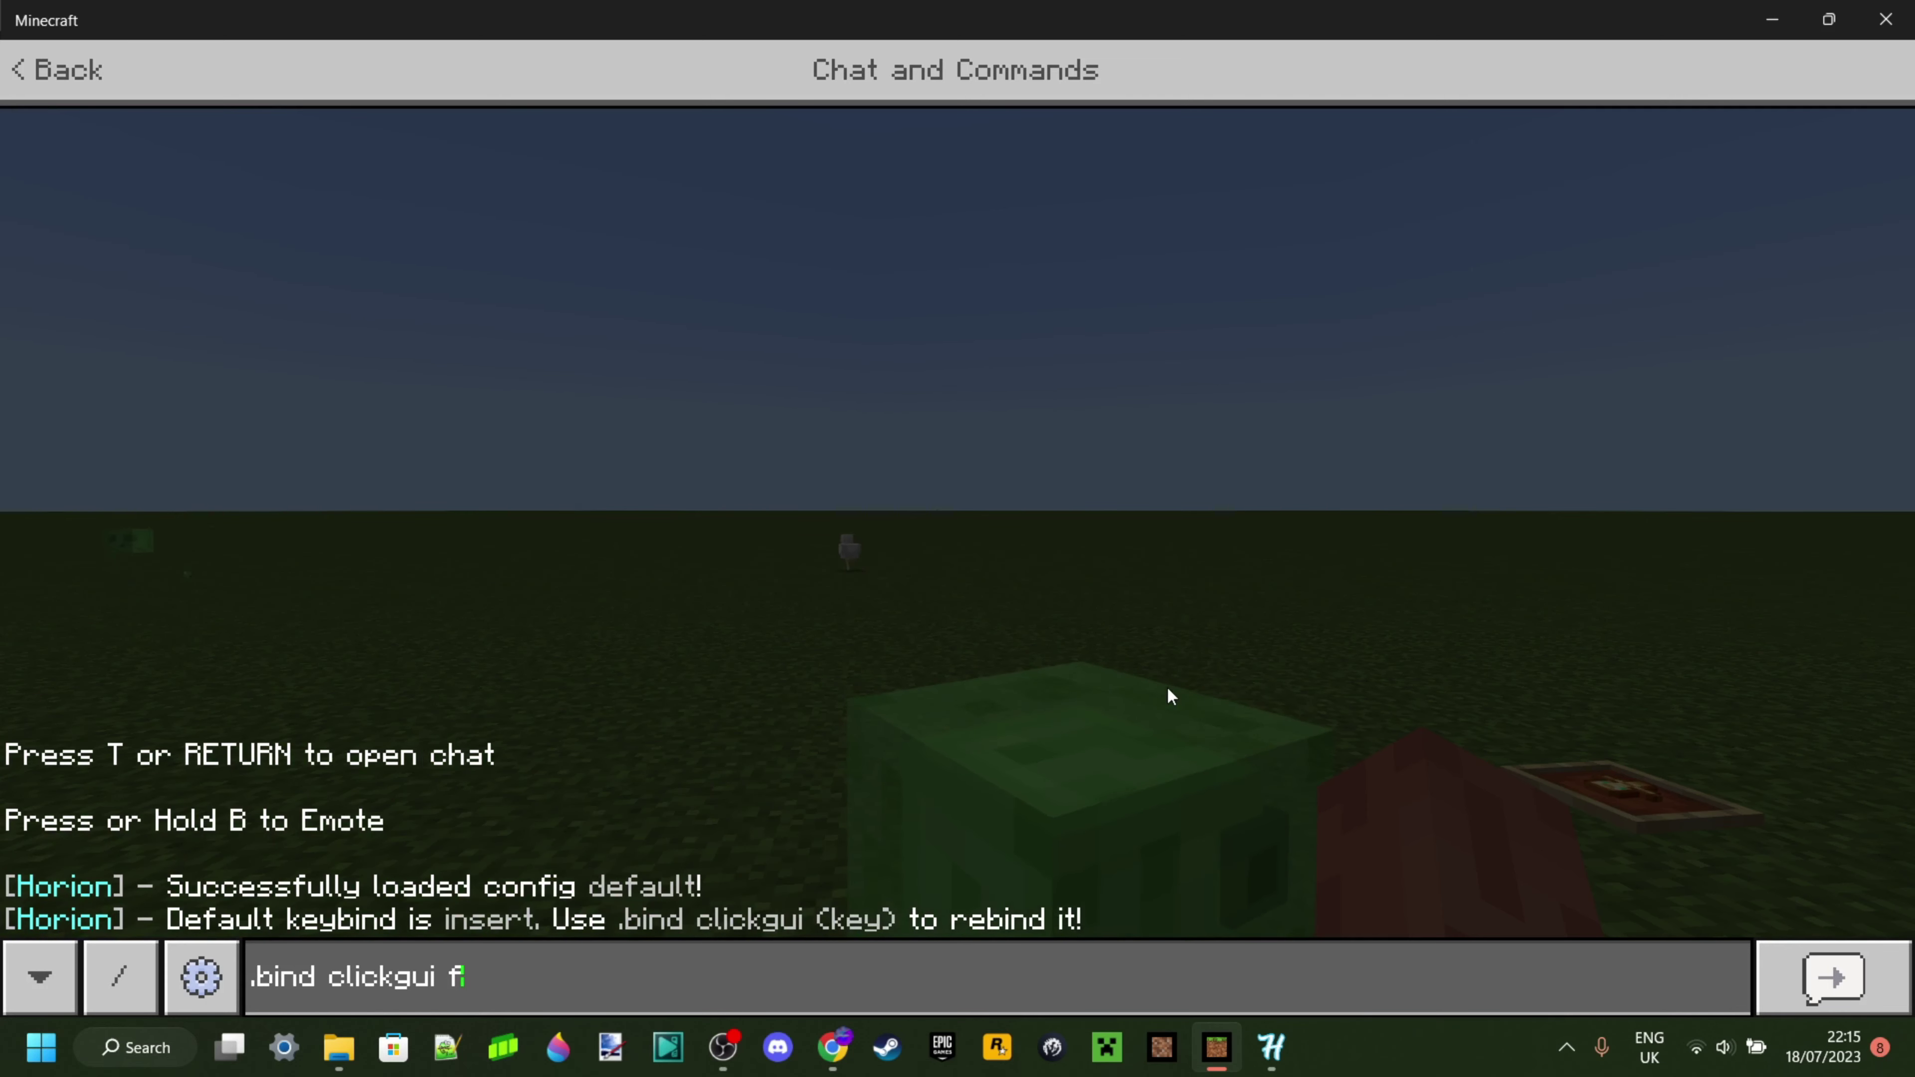
key(Return)
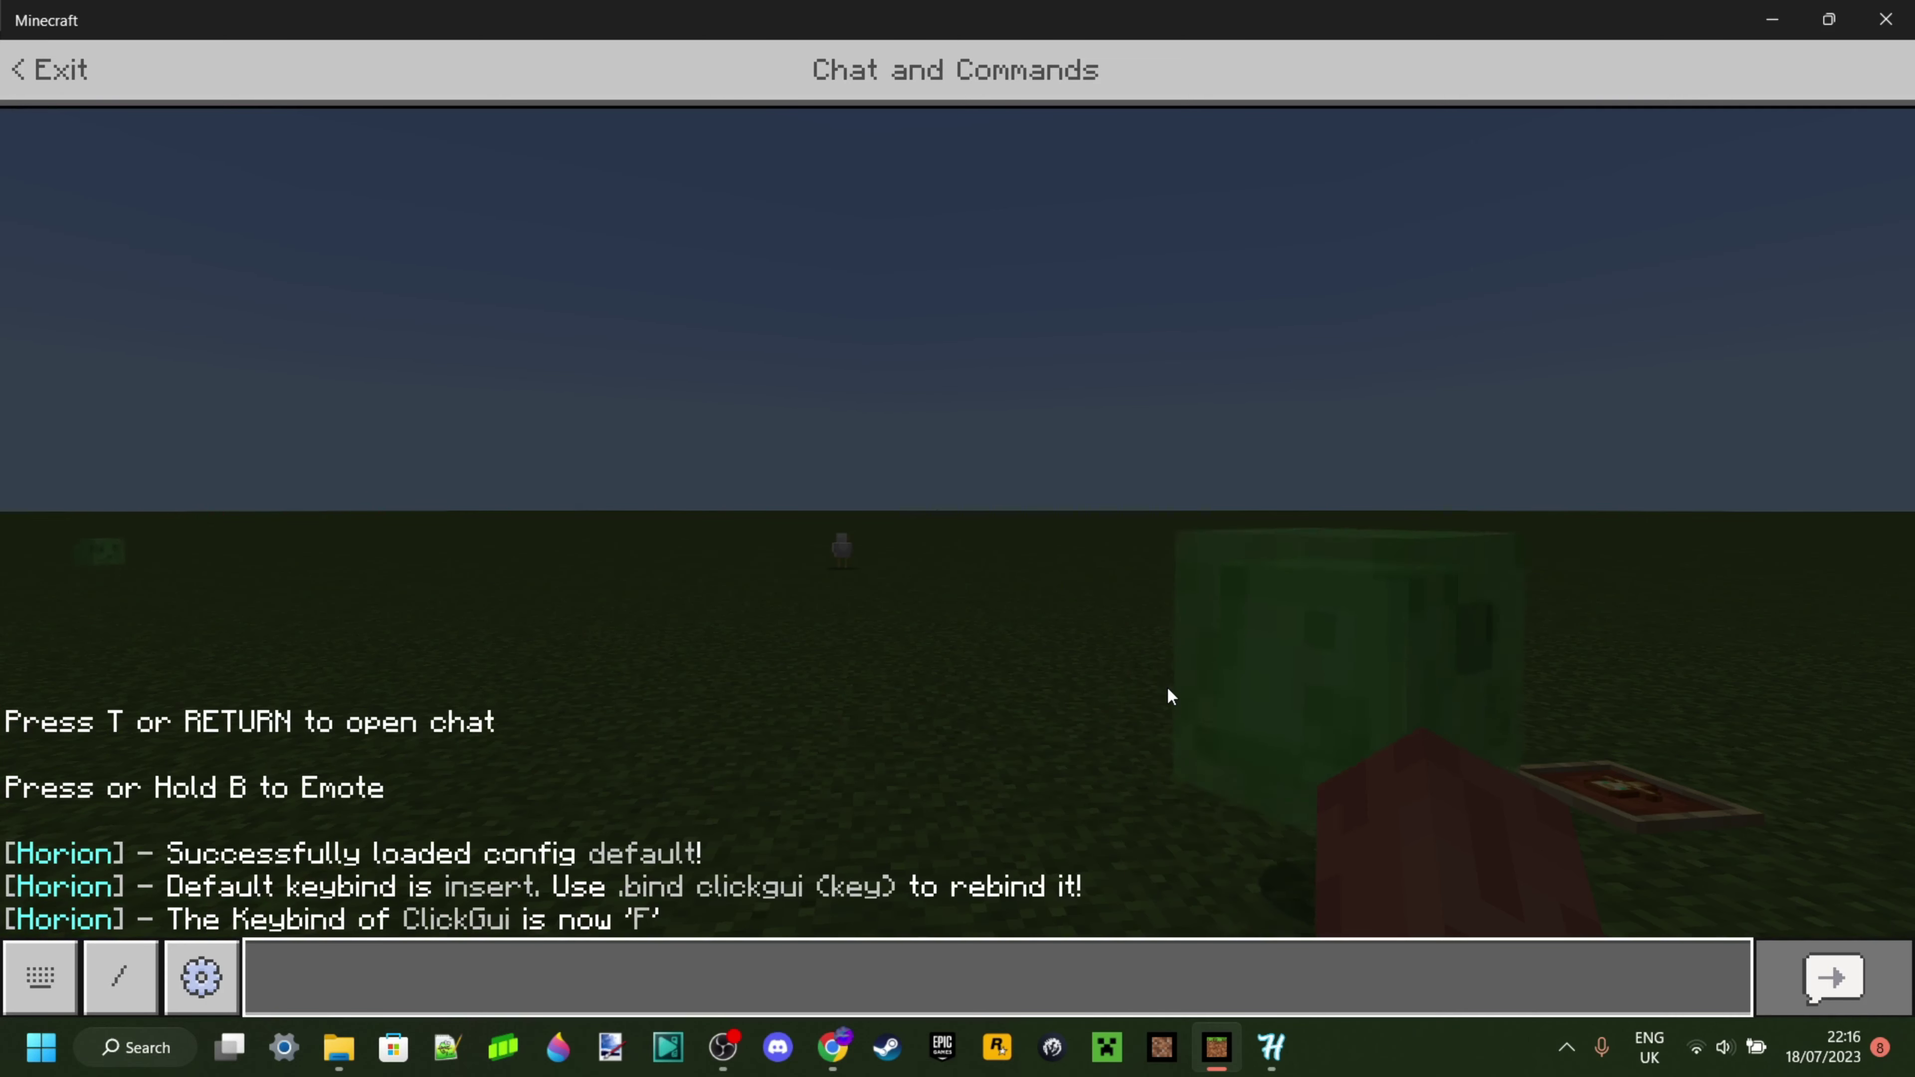
key(Escape)
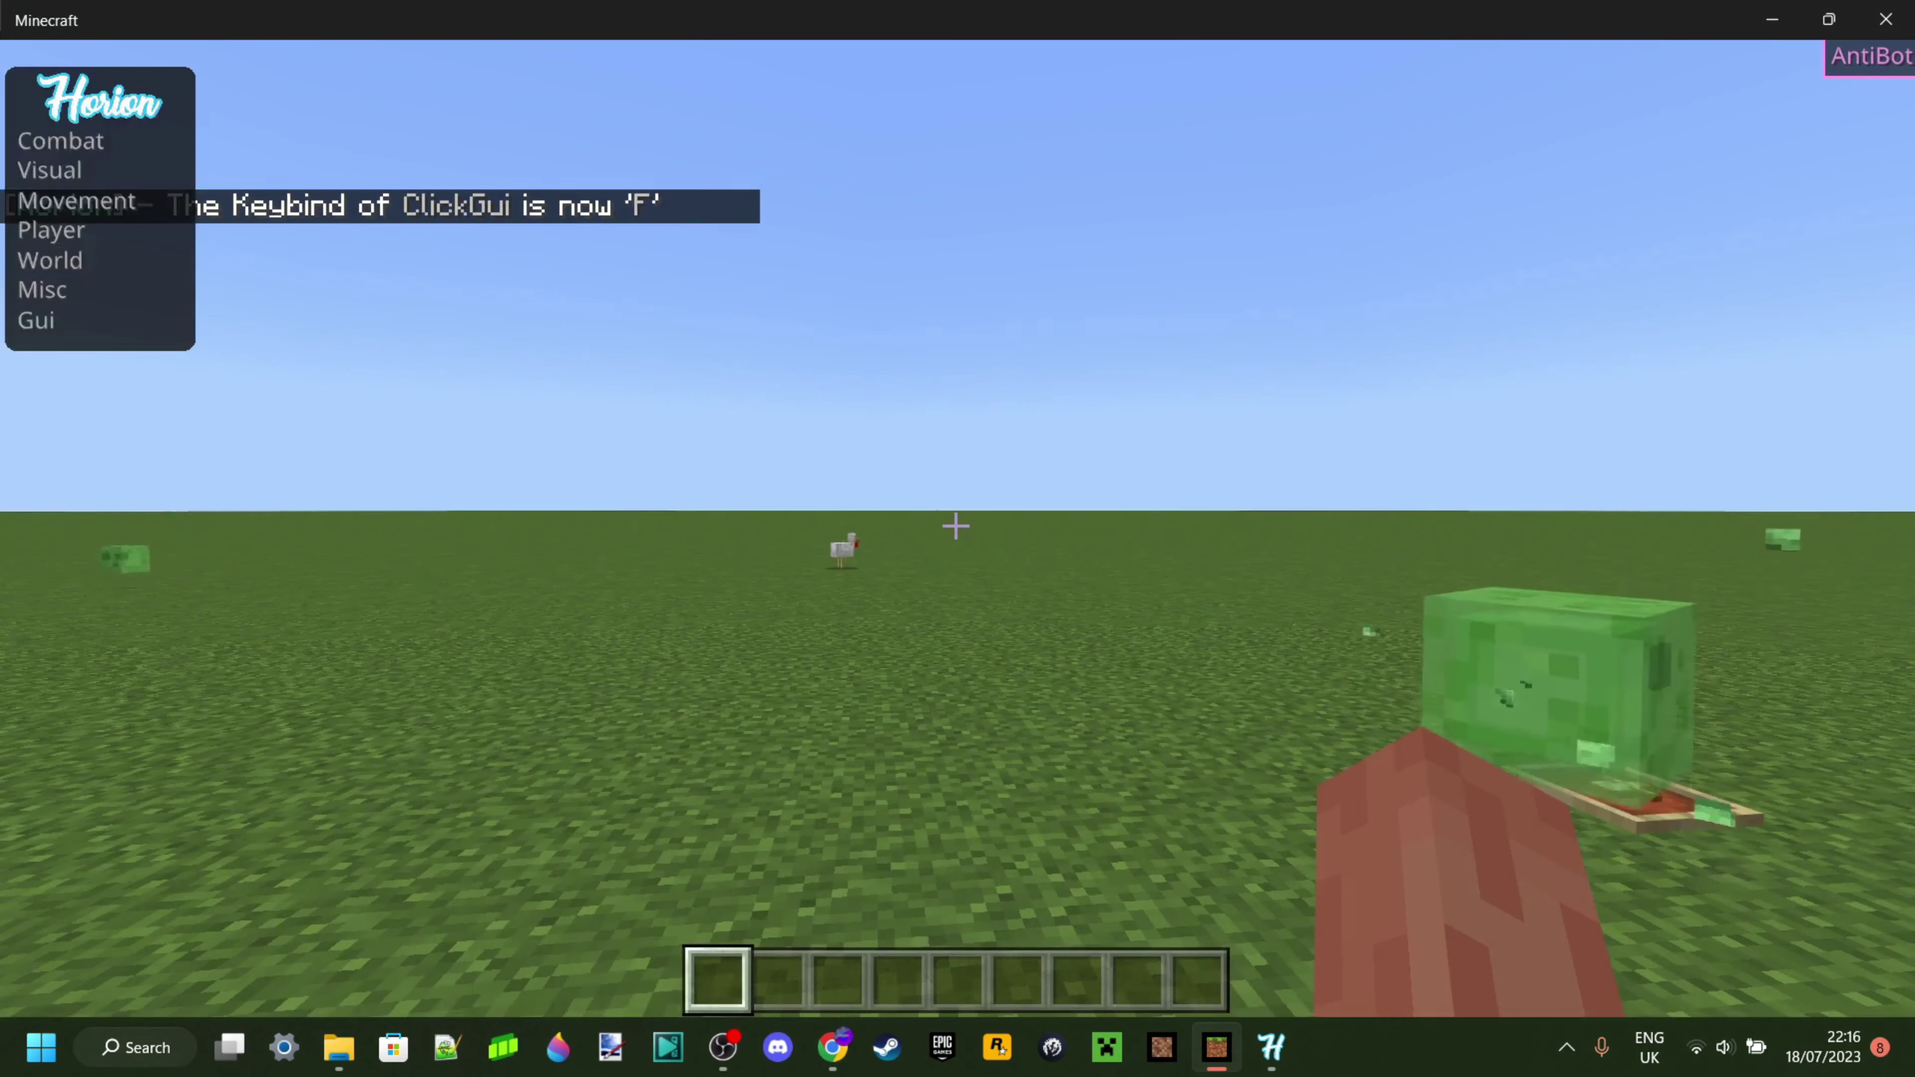
key(f)
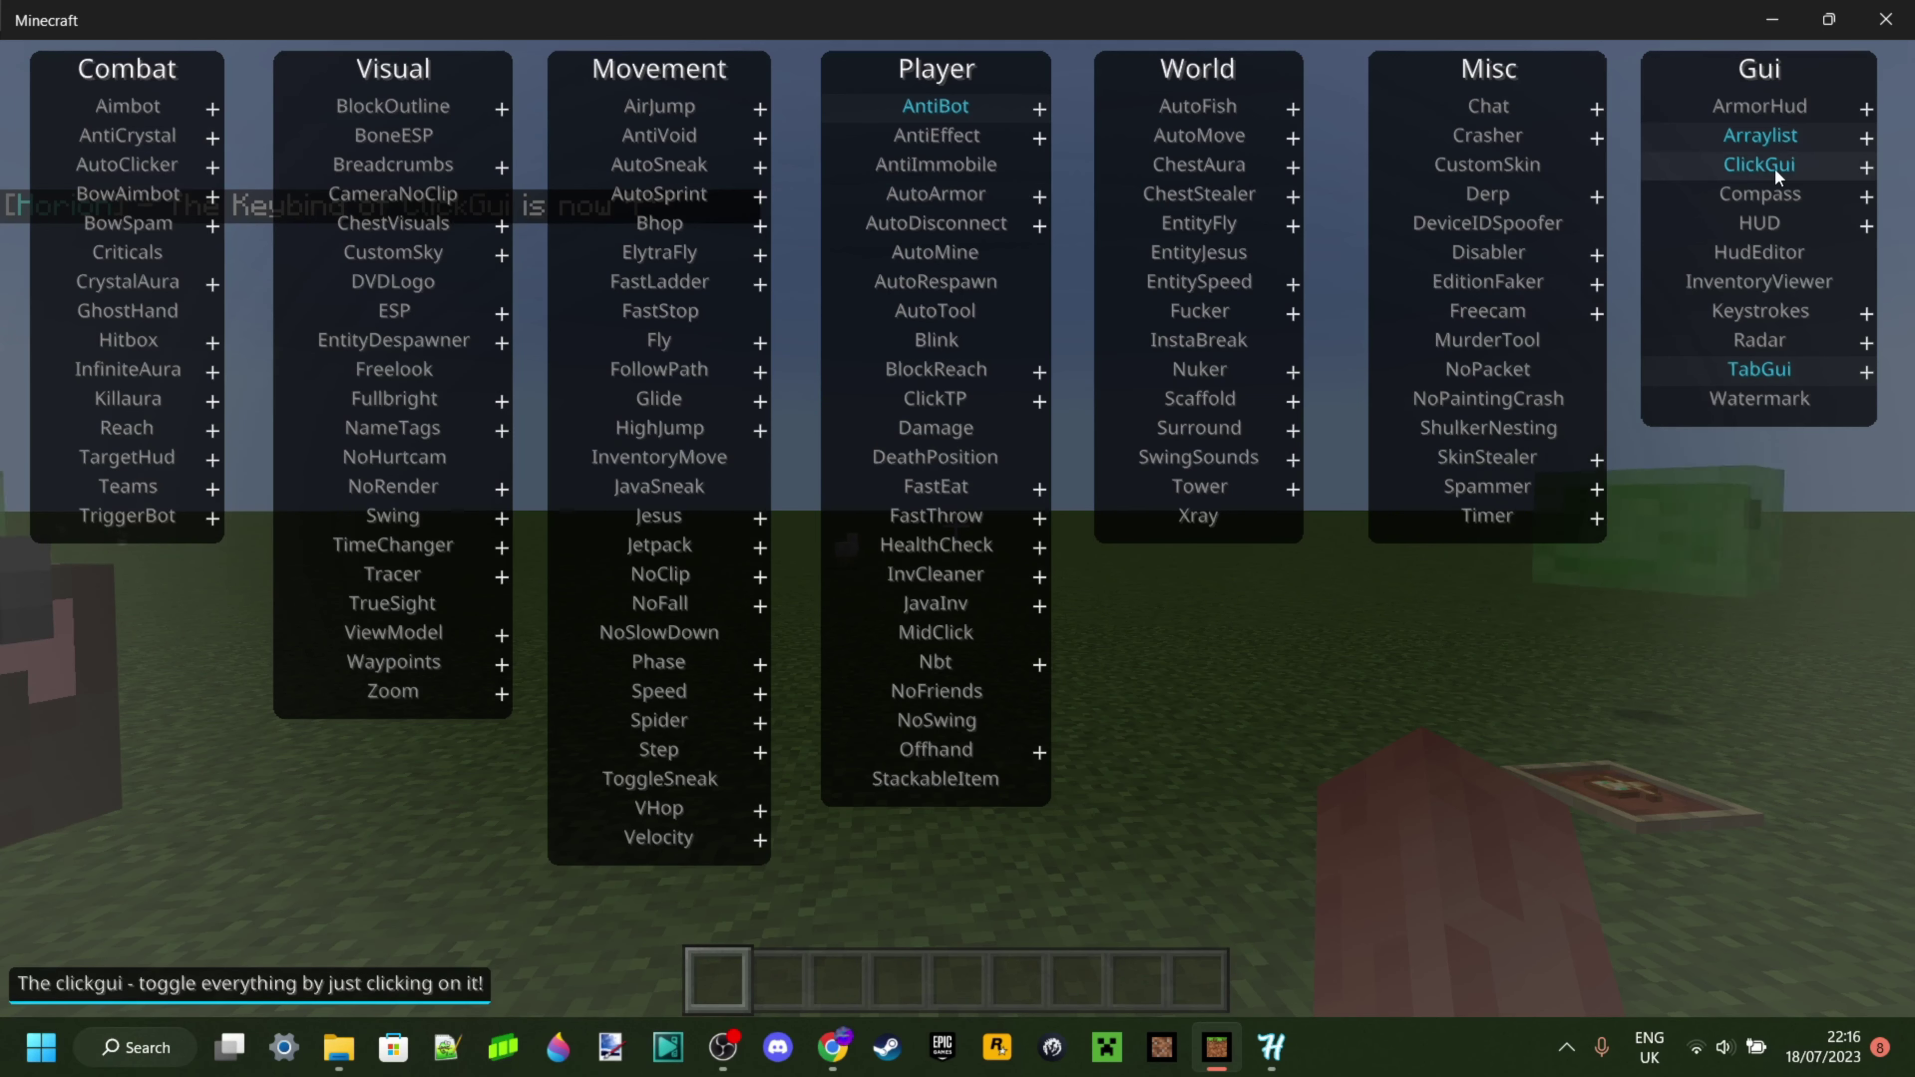
key(f)
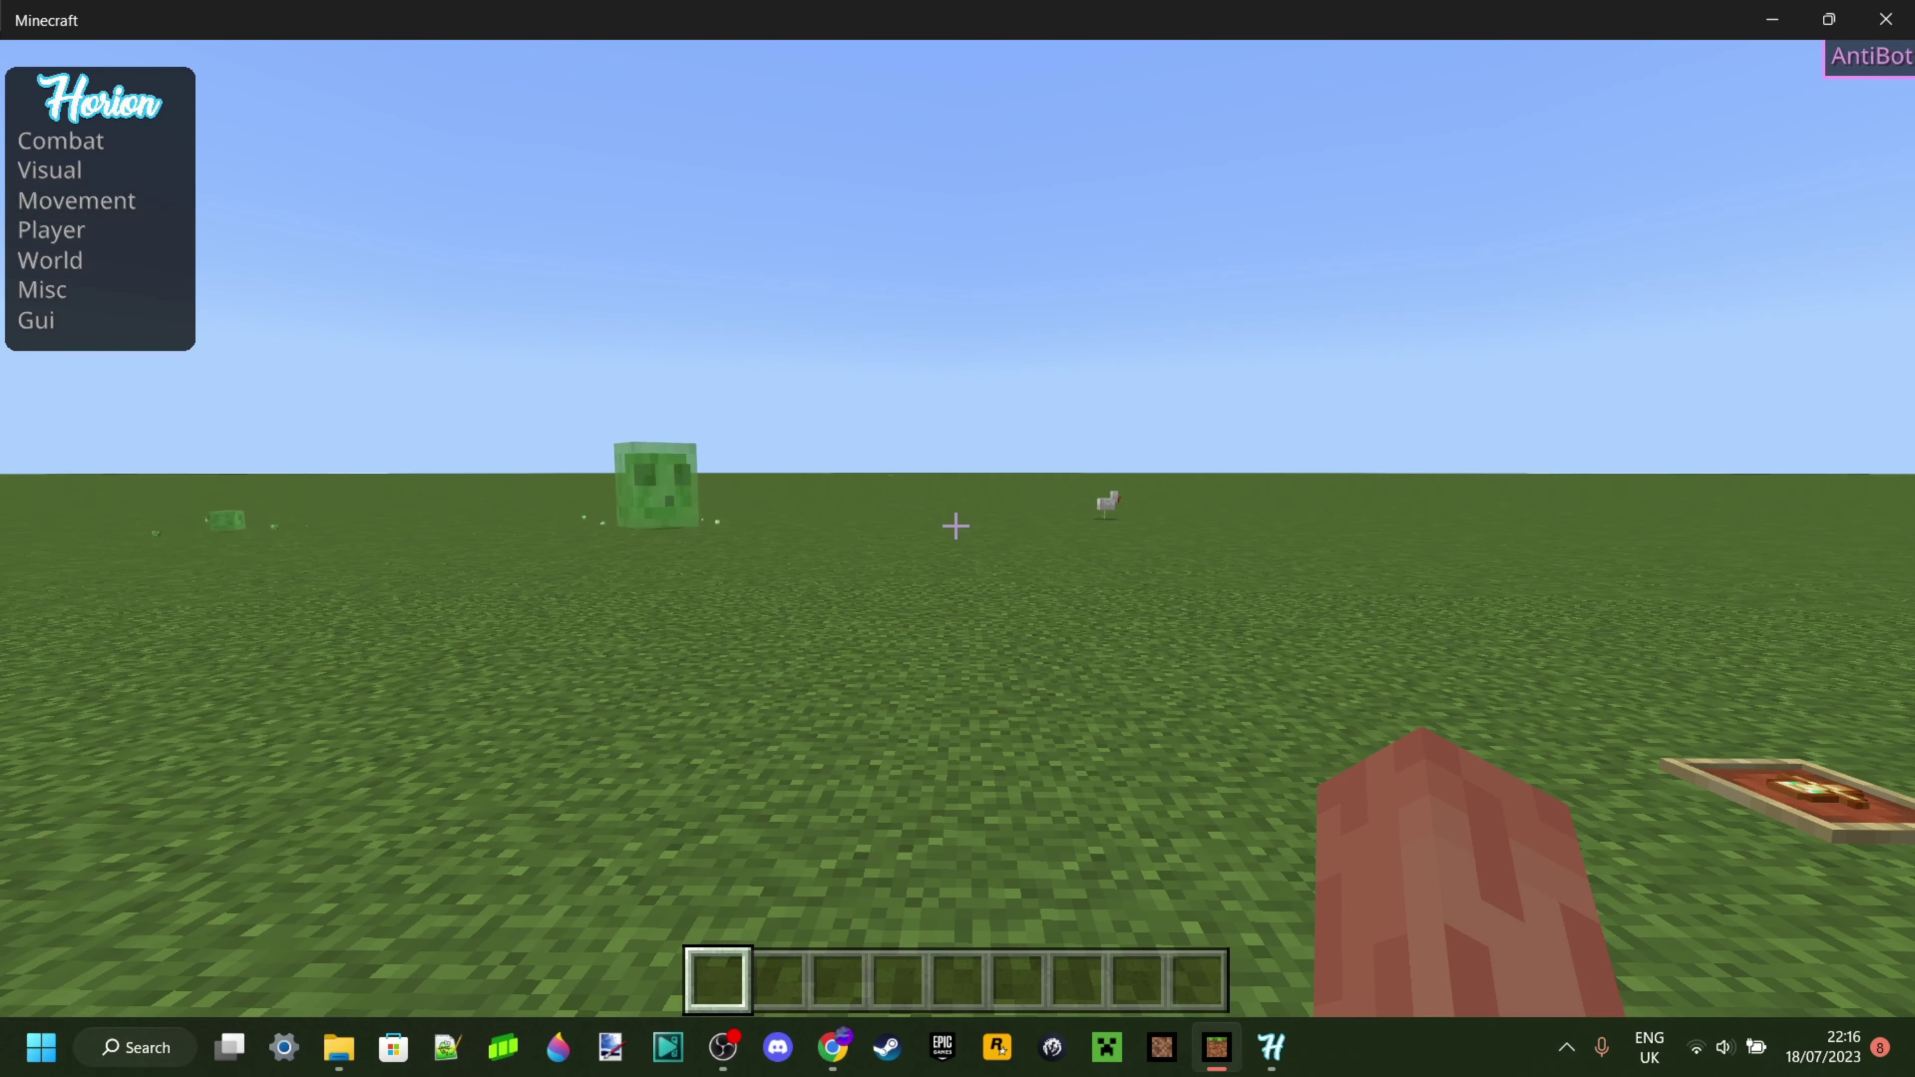
Turn off the TabGui and Arraylist modules in Horion's Gui category
key(e)
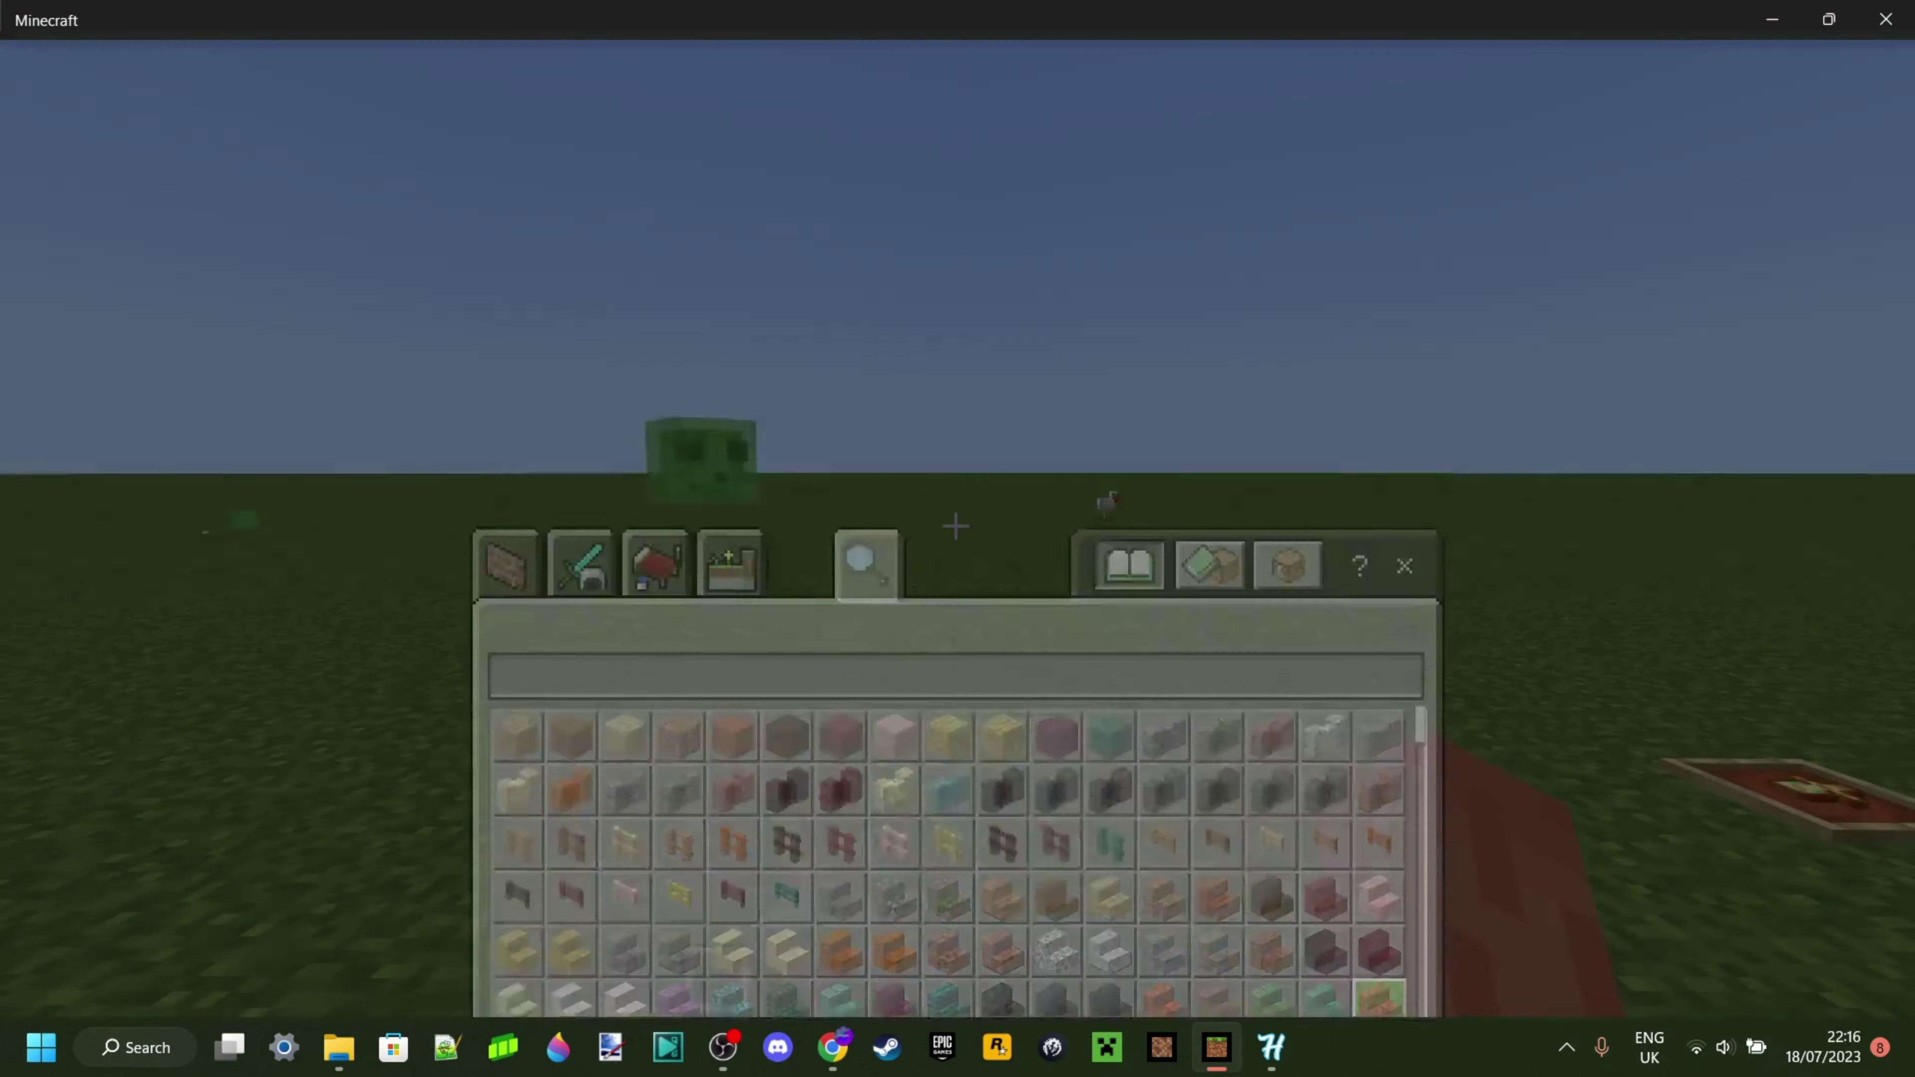
key(e)
key(f)
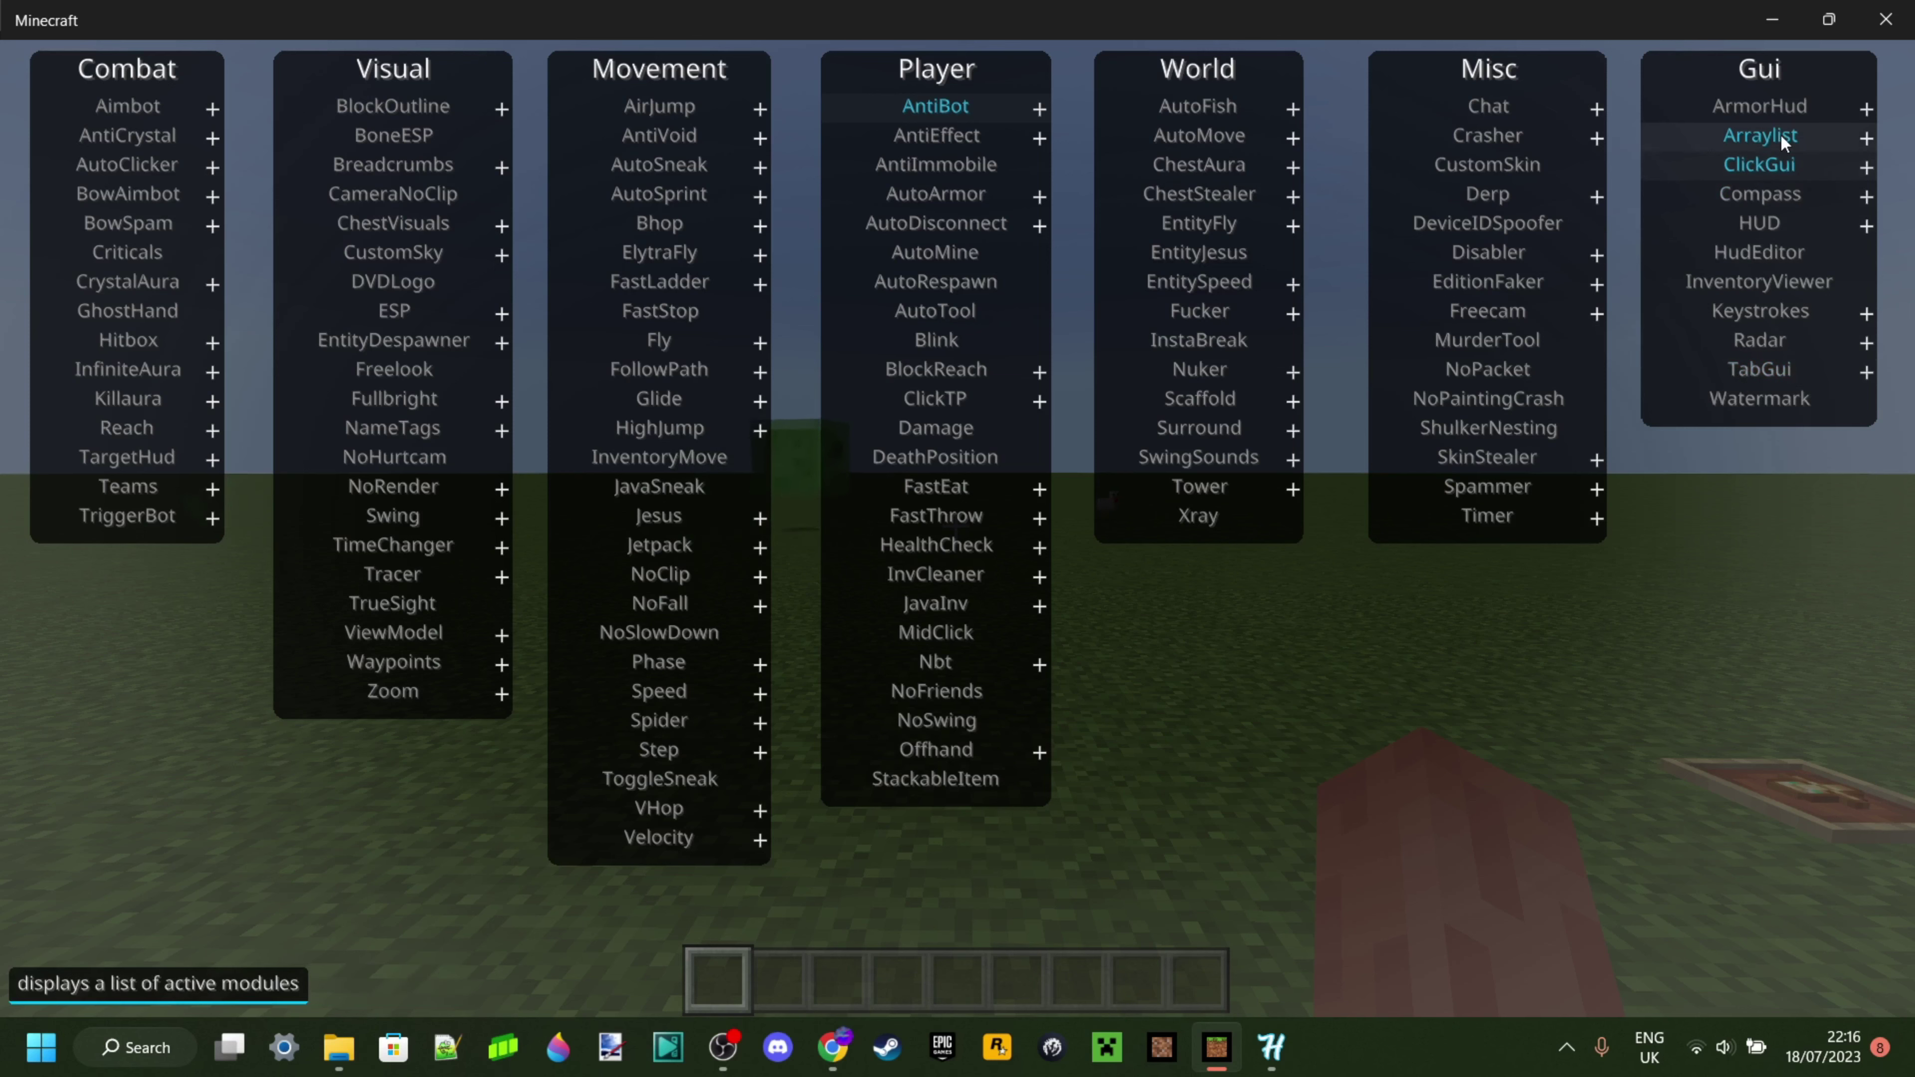
key(Escape)
key(f)
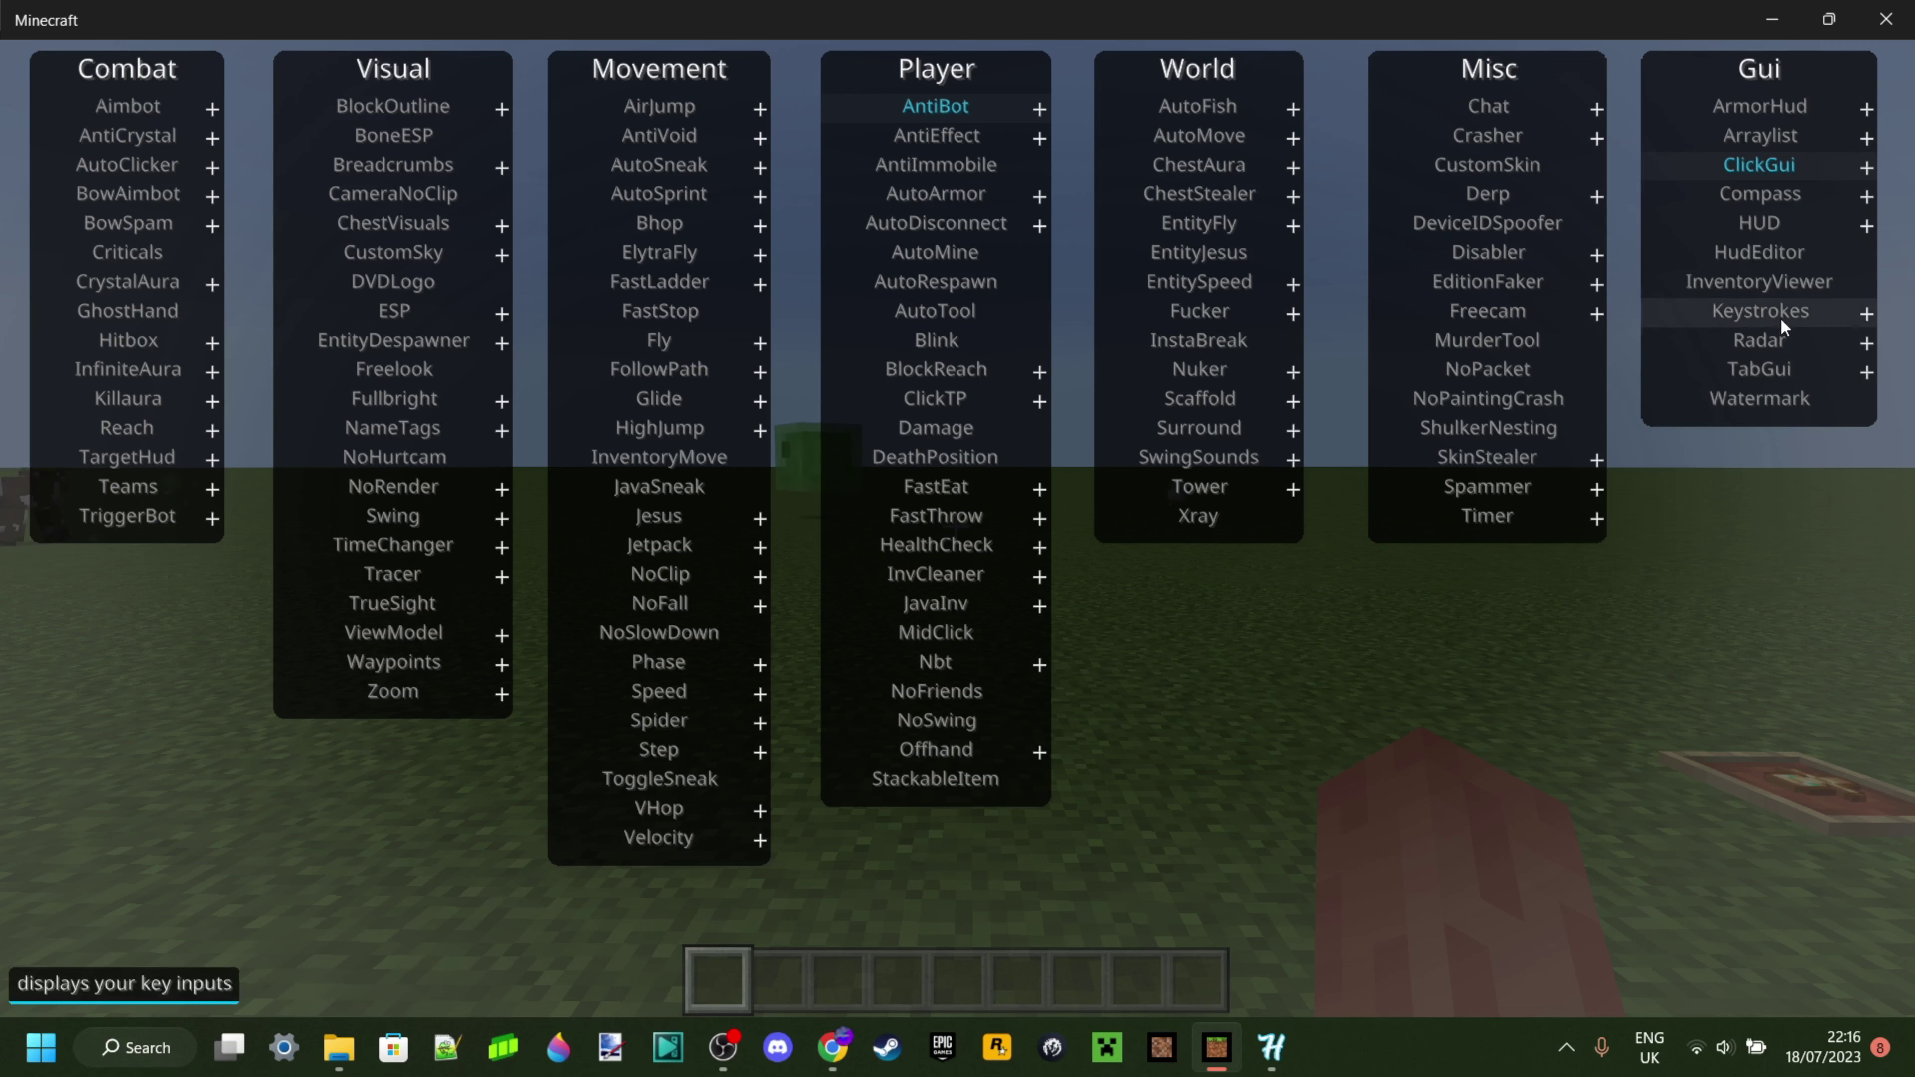
click(1755, 165)
Open Horion's HudEditor from the Gui category, and leave it to return to the game
key(f)
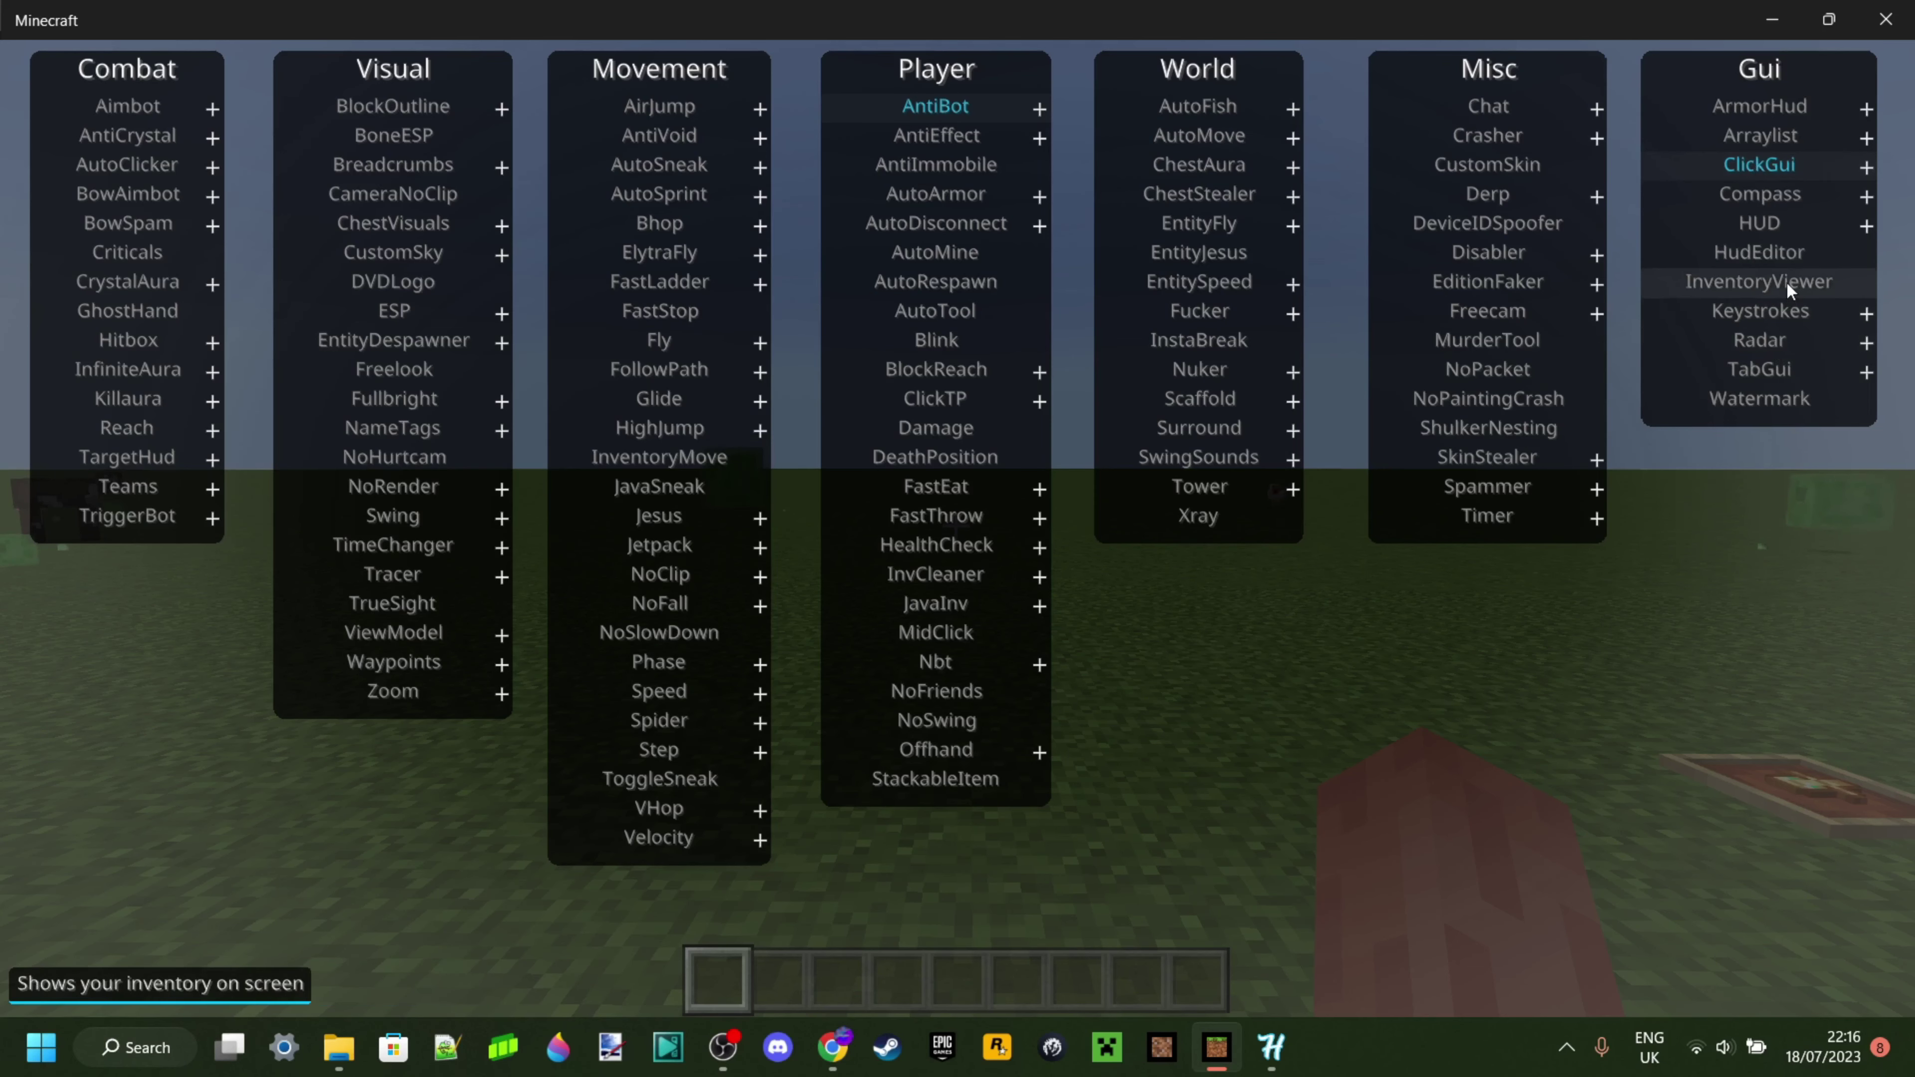
click(1789, 255)
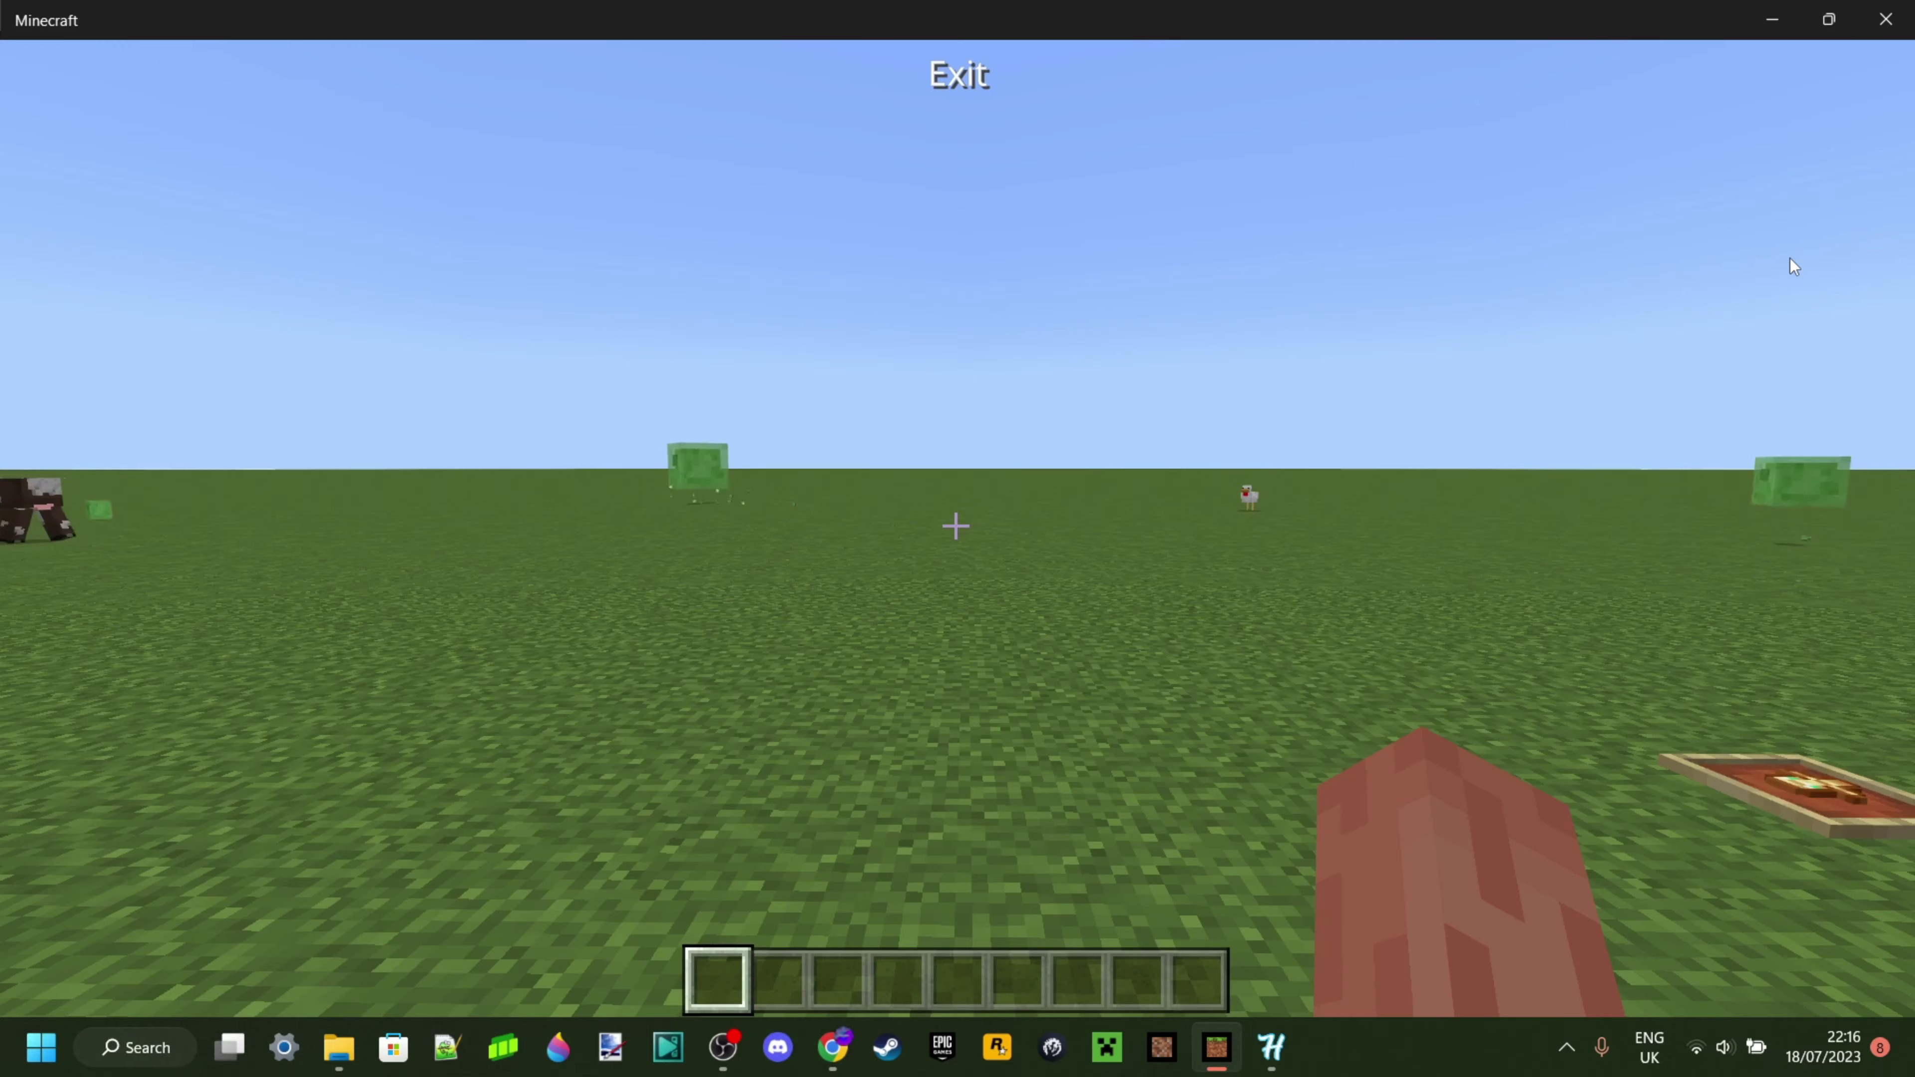
key(Escape)
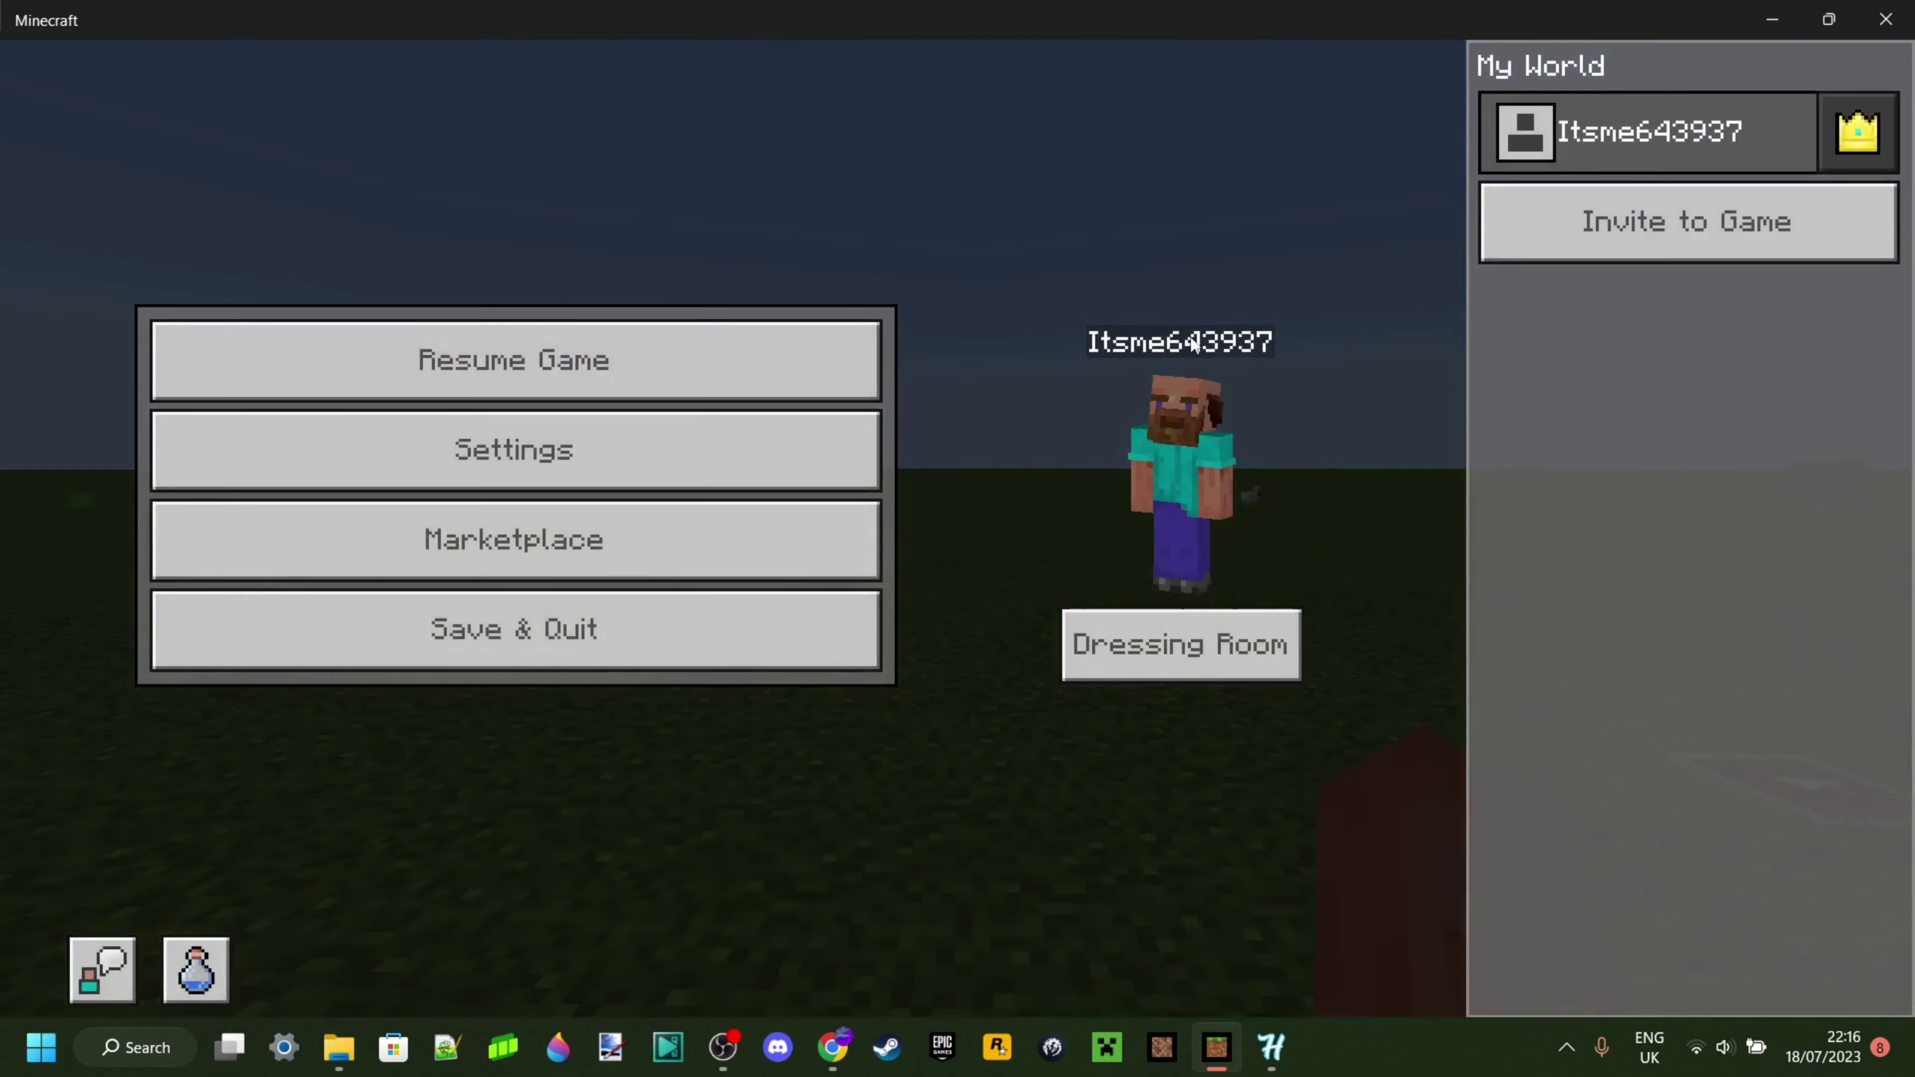
key(Escape)
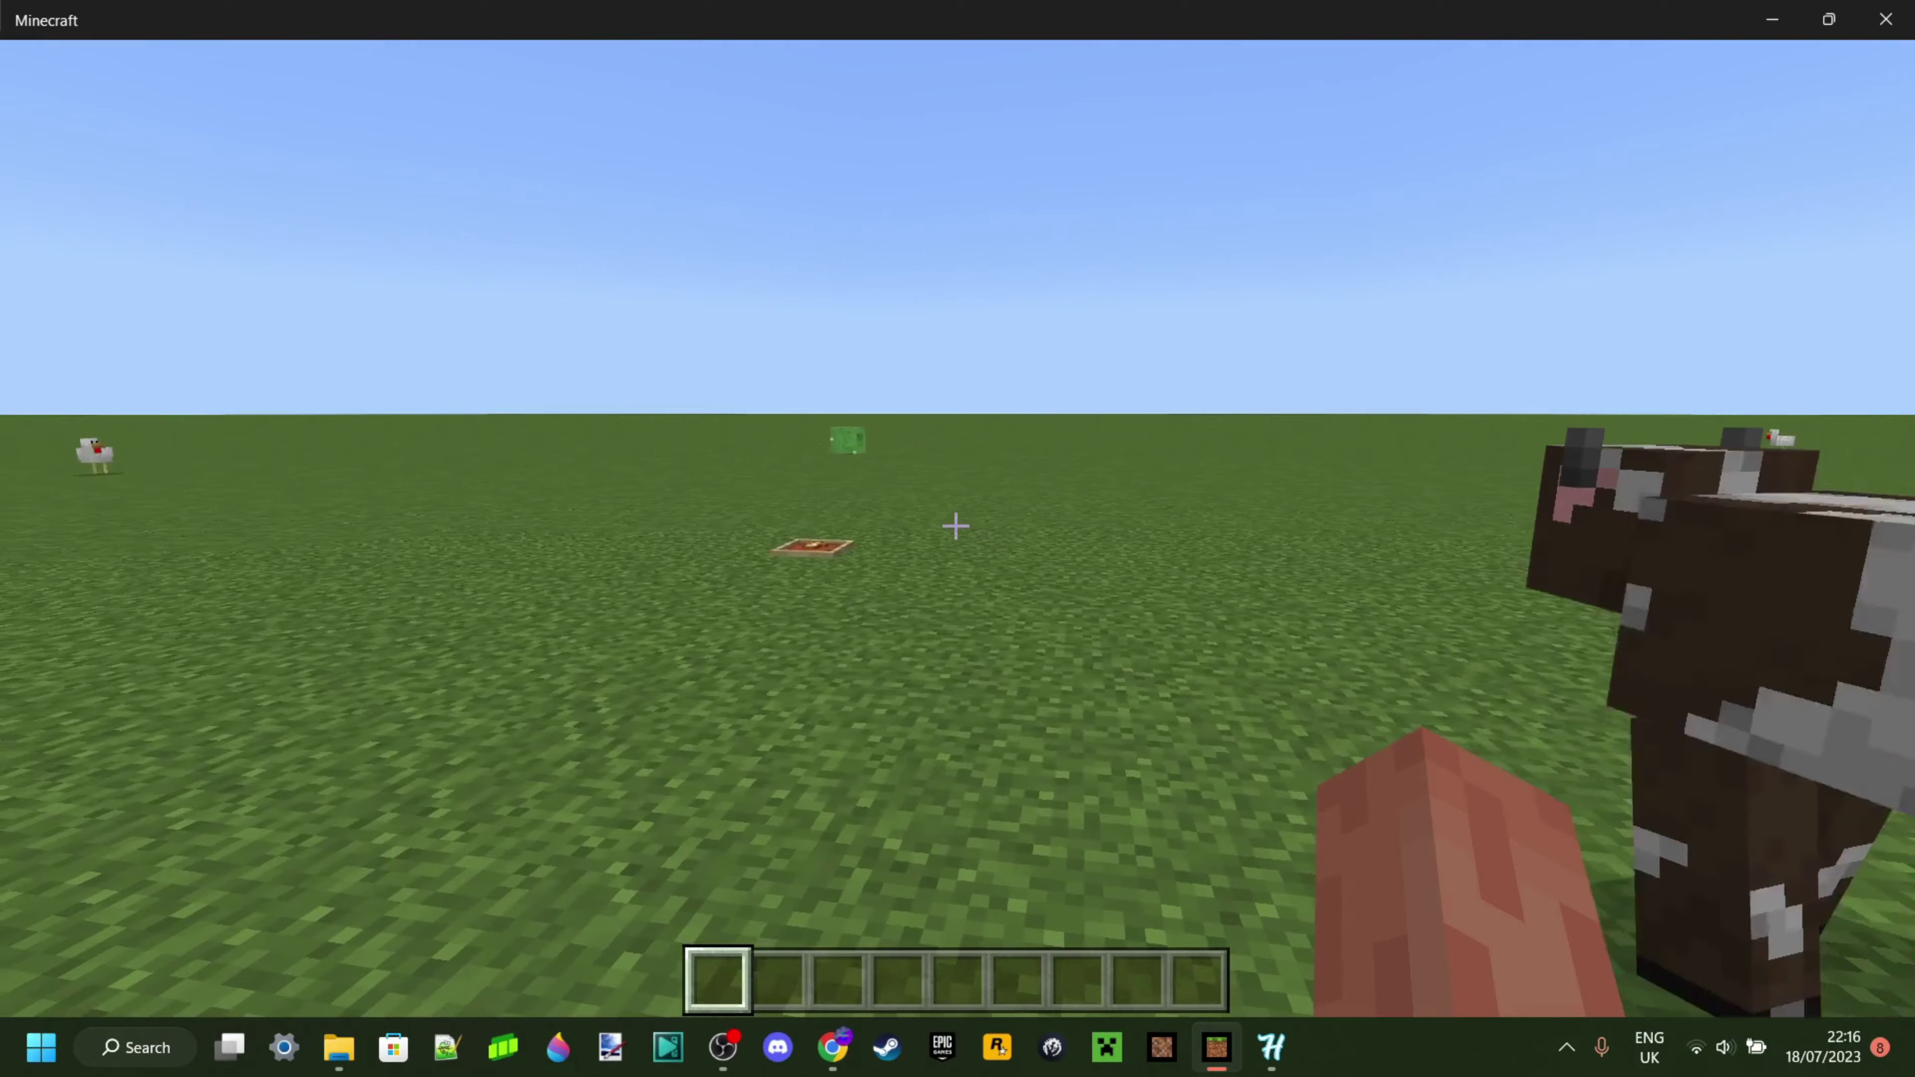
Switch the camera to the front-facing third-person view and walk the character forward
key(F5)
key(F5)
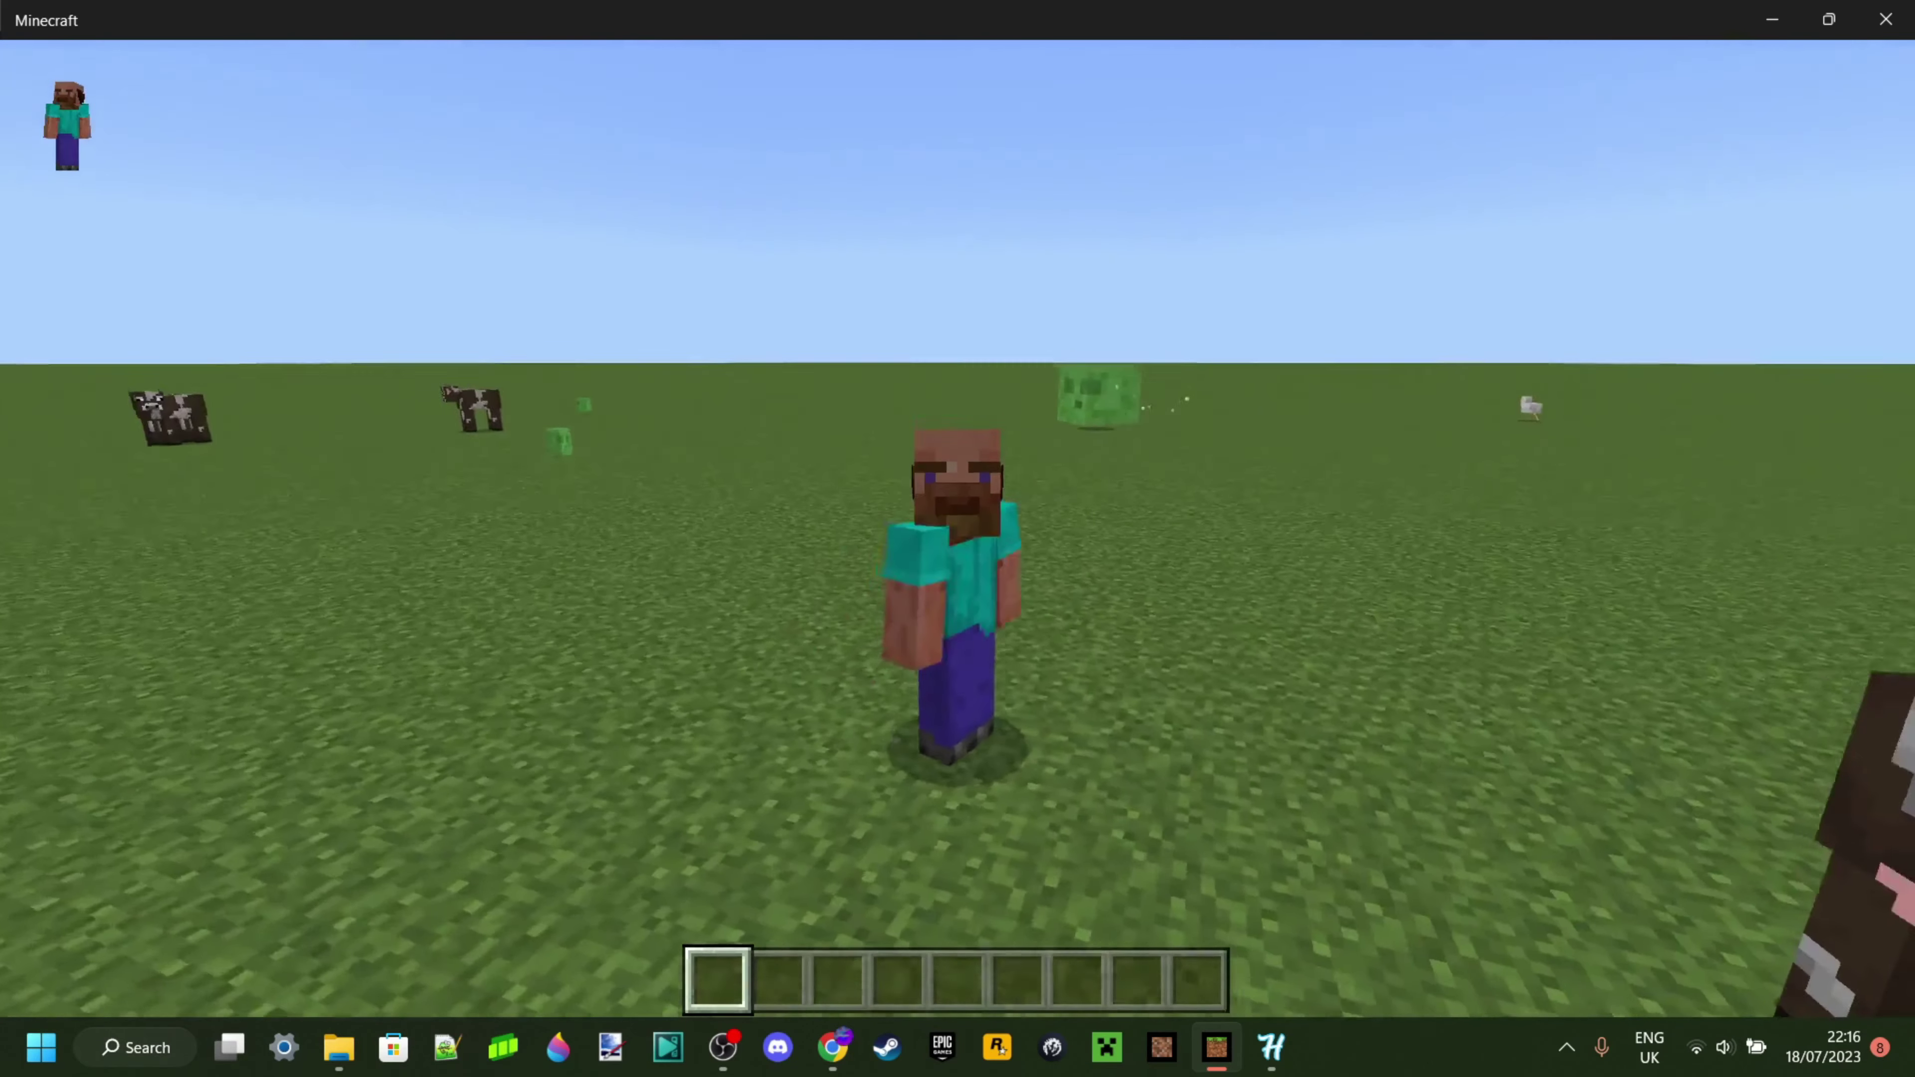
key(w)
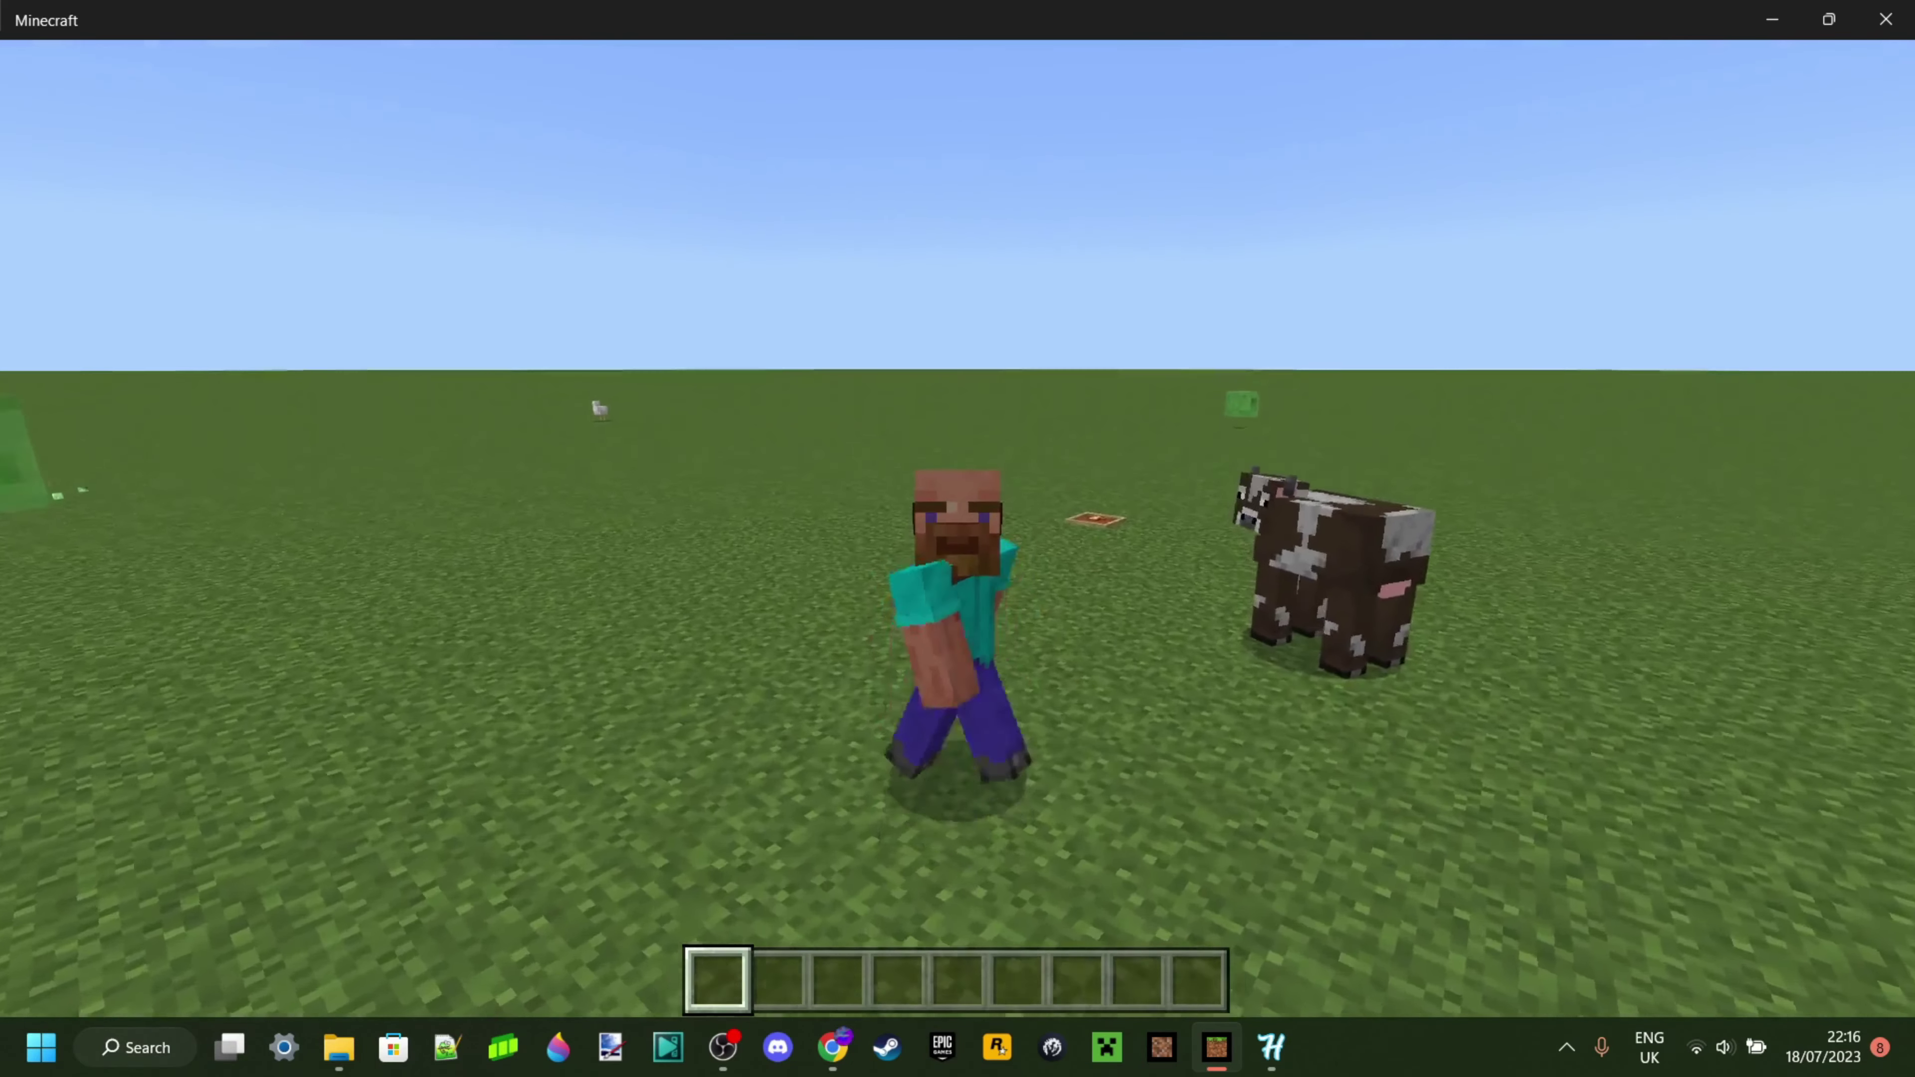